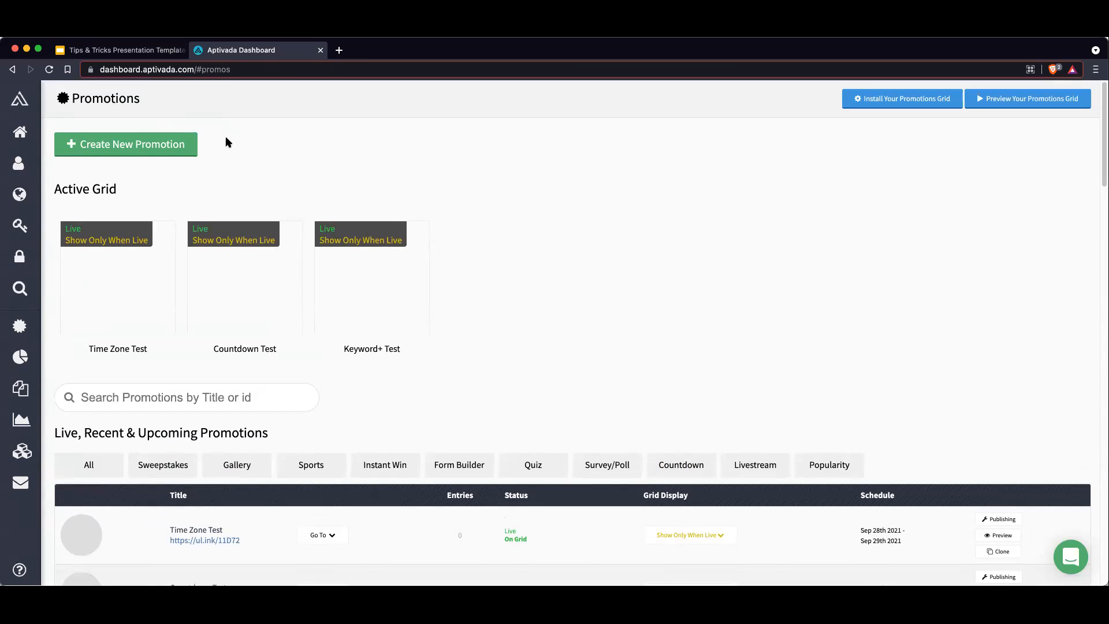
- Create a new sweepstakes promotion titled "Best Weekend Ever" with the Hosted syndication type
click(192, 148)
click(287, 203)
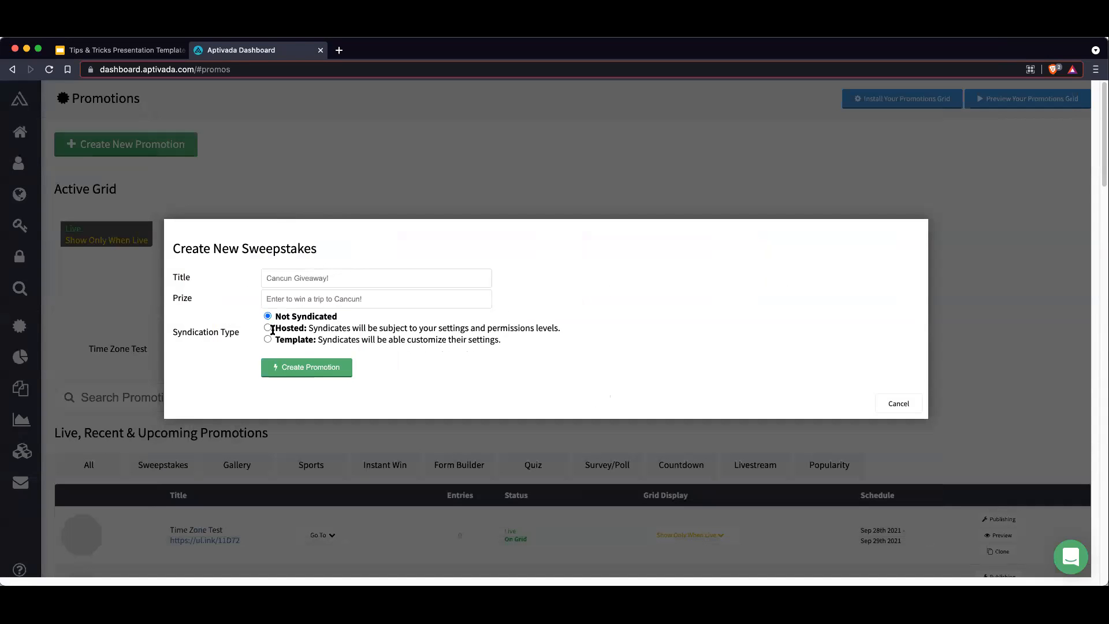
click(267, 327)
click(299, 279)
click(294, 268)
click(291, 277)
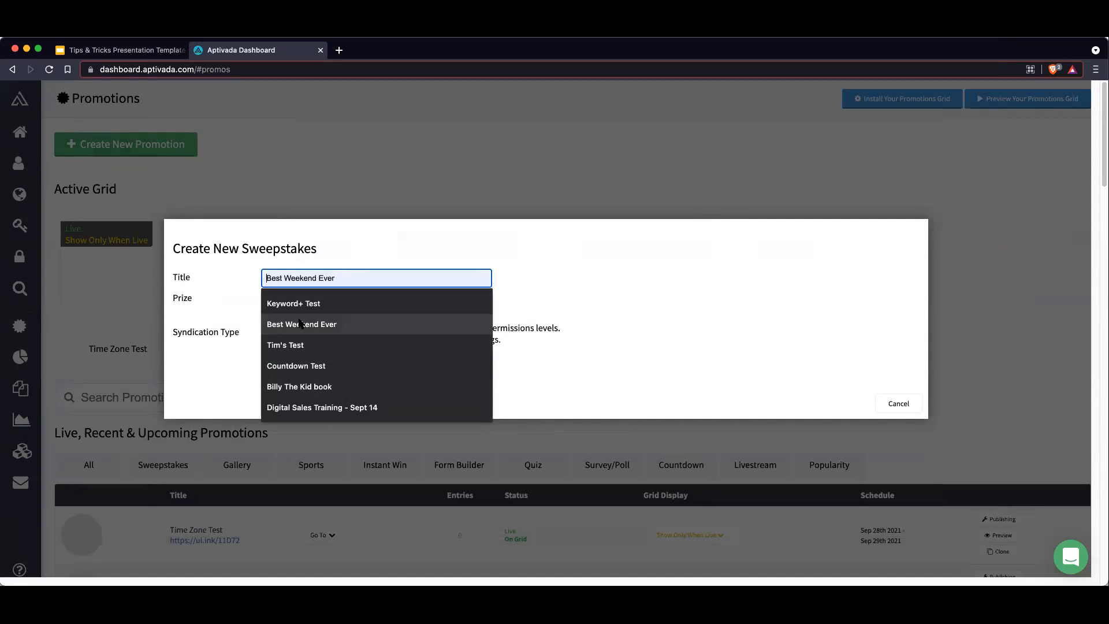
click(299, 323)
click(288, 367)
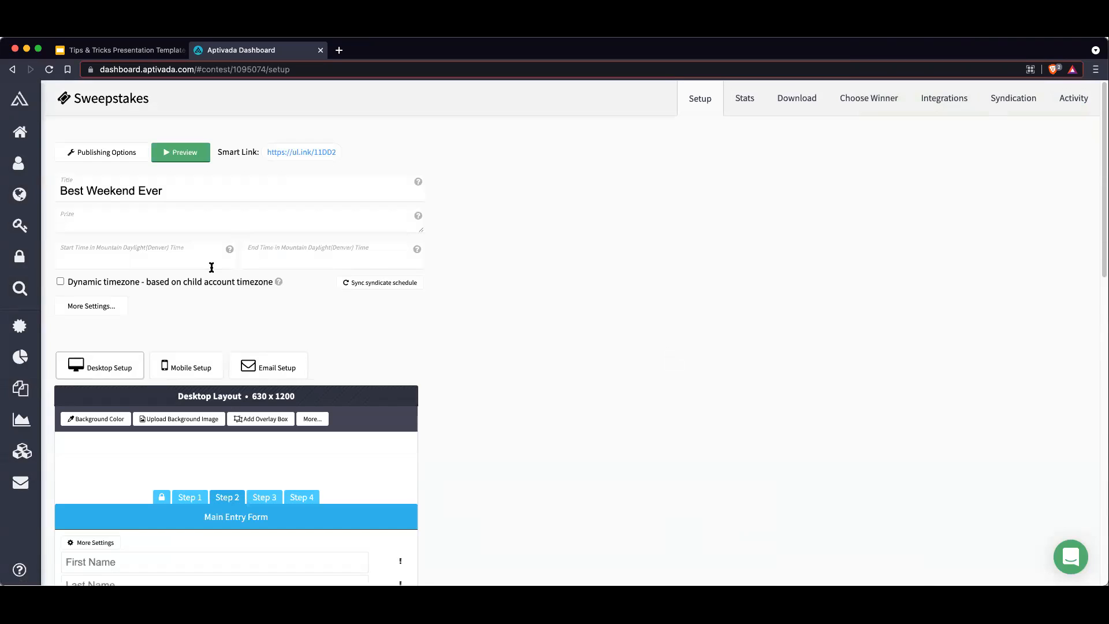
- Enable the dynamic timezone based on child account timezone and check the sweepstakes' syndication accounts
drag(68, 282, 149, 287)
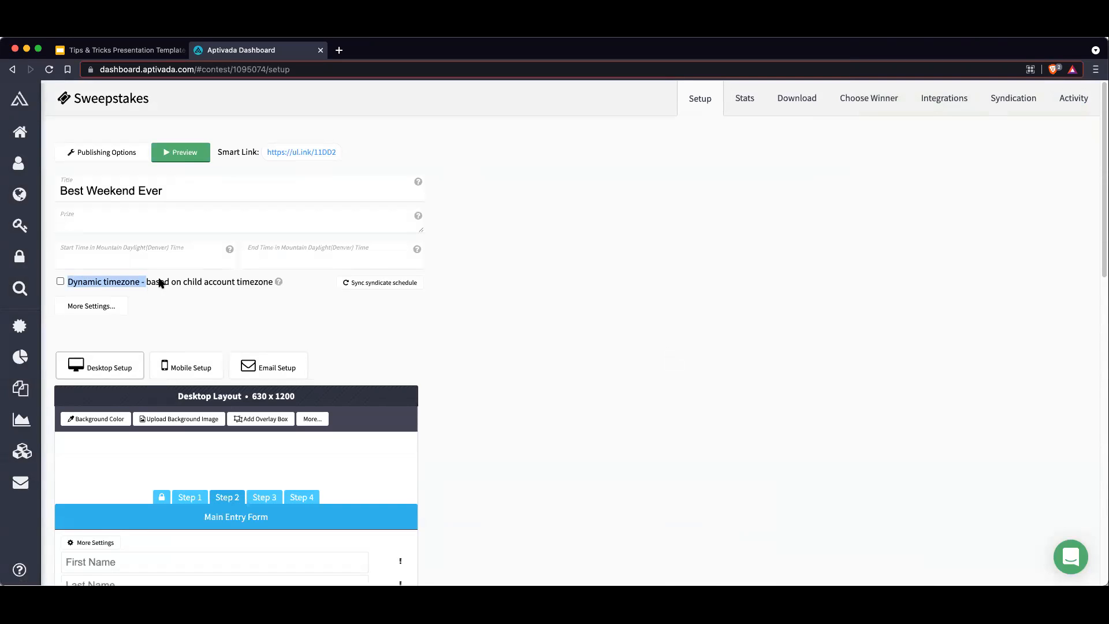
click(266, 282)
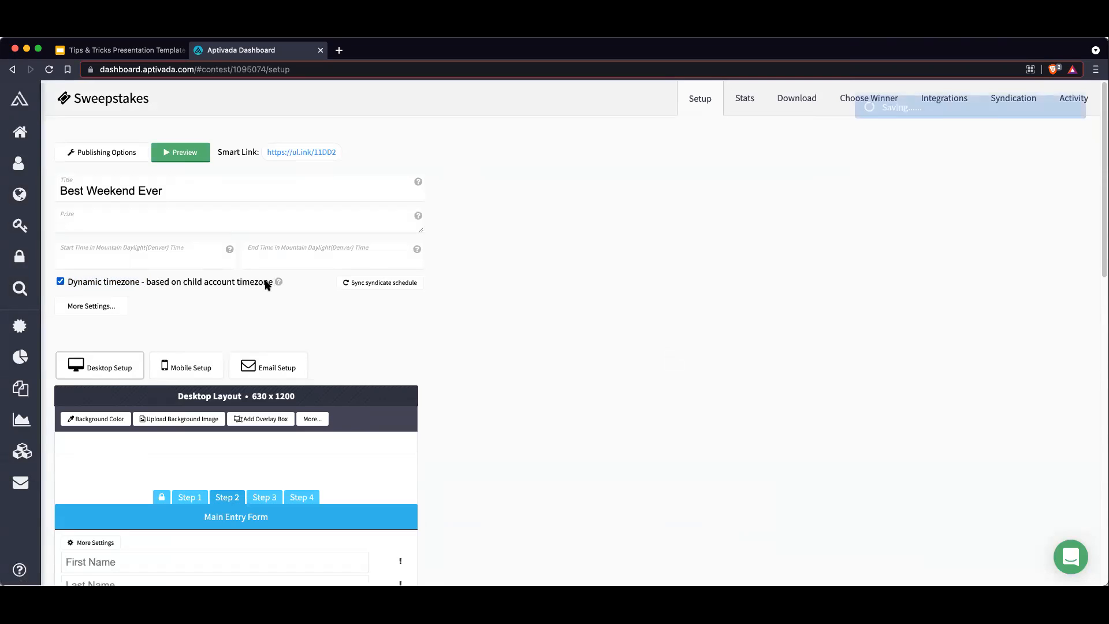
click(1013, 98)
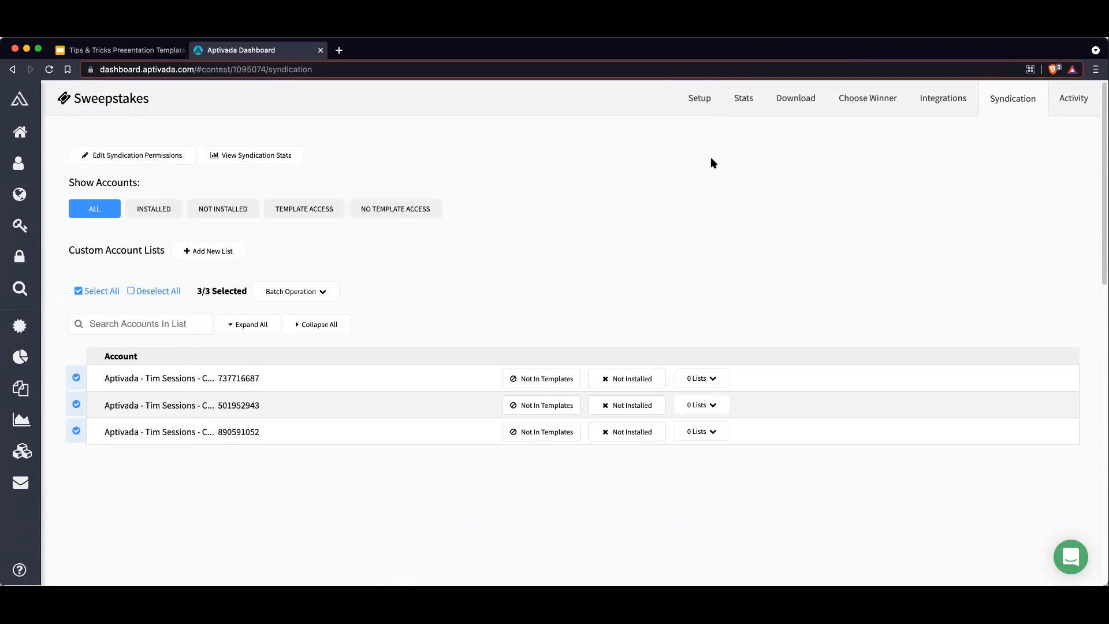
click(699, 107)
- Schedule the sweepstakes to start 09/28/2021 at 9:00 am and end 09/30/2021 at 11:59 pm
click(99, 257)
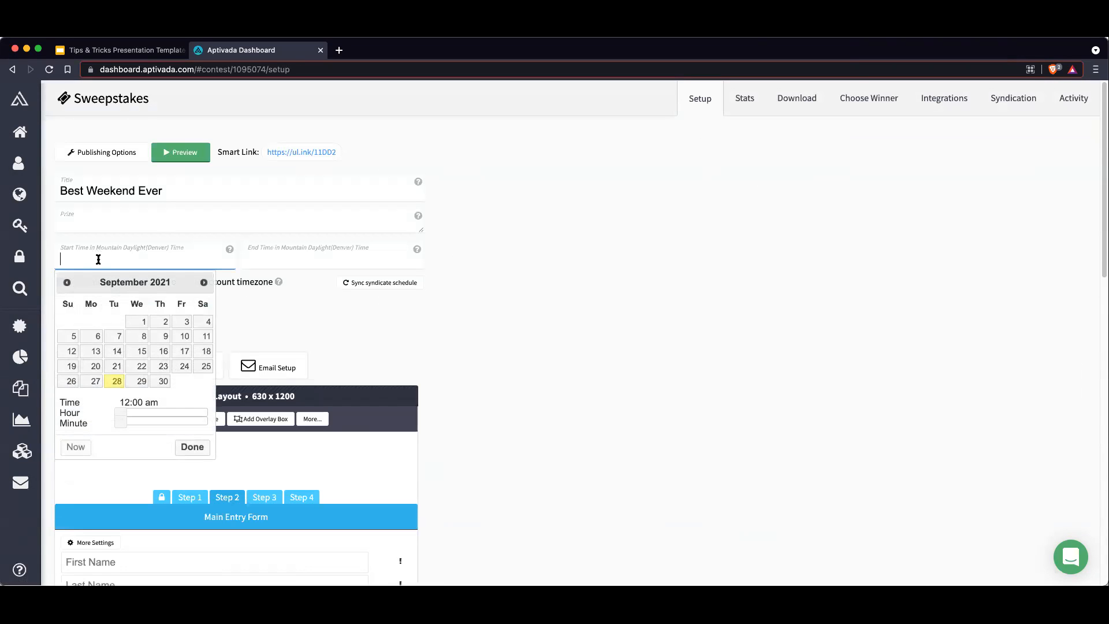
drag(123, 412, 156, 414)
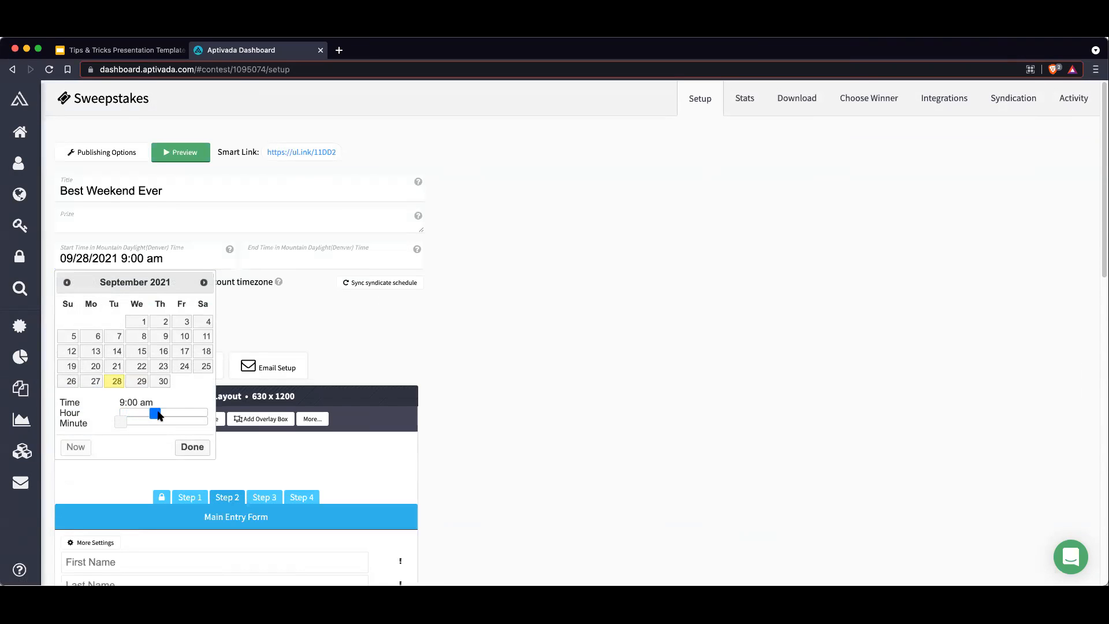
click(192, 446)
click(313, 259)
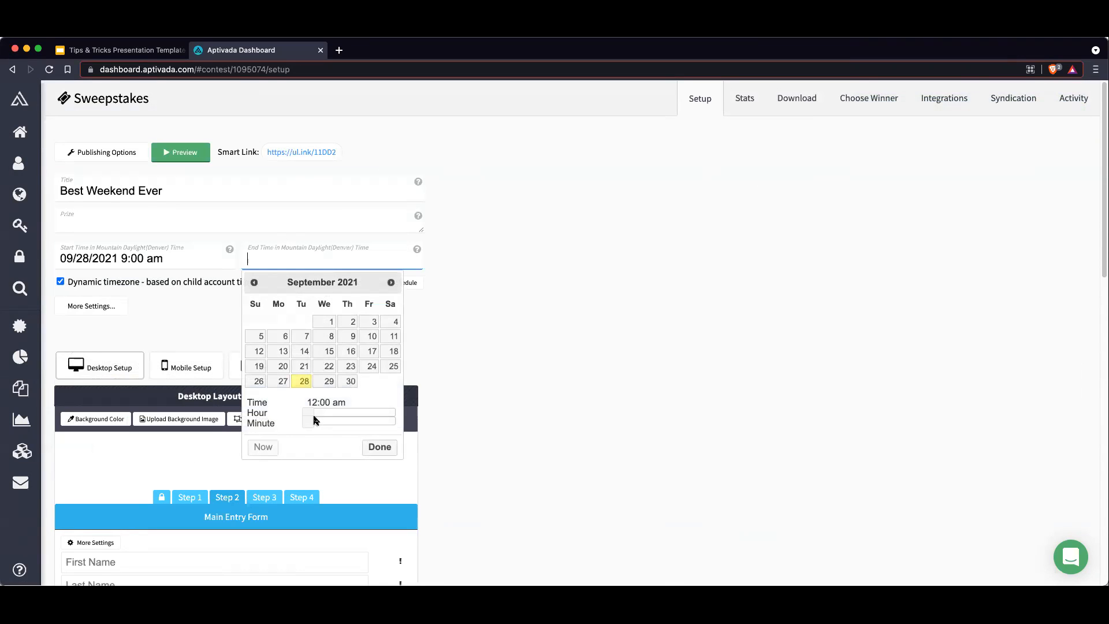
click(349, 381)
drag(309, 412, 555, 411)
drag(308, 422, 404, 424)
click(377, 450)
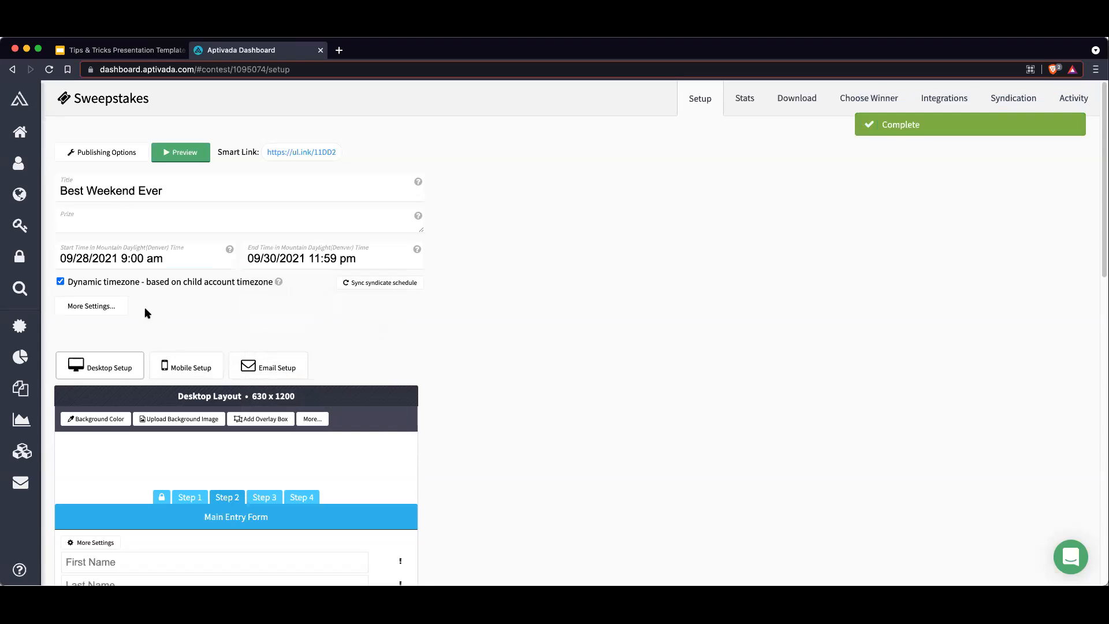
- Examine the list of child accounts on the sweepstakes' syndication page
click(999, 111)
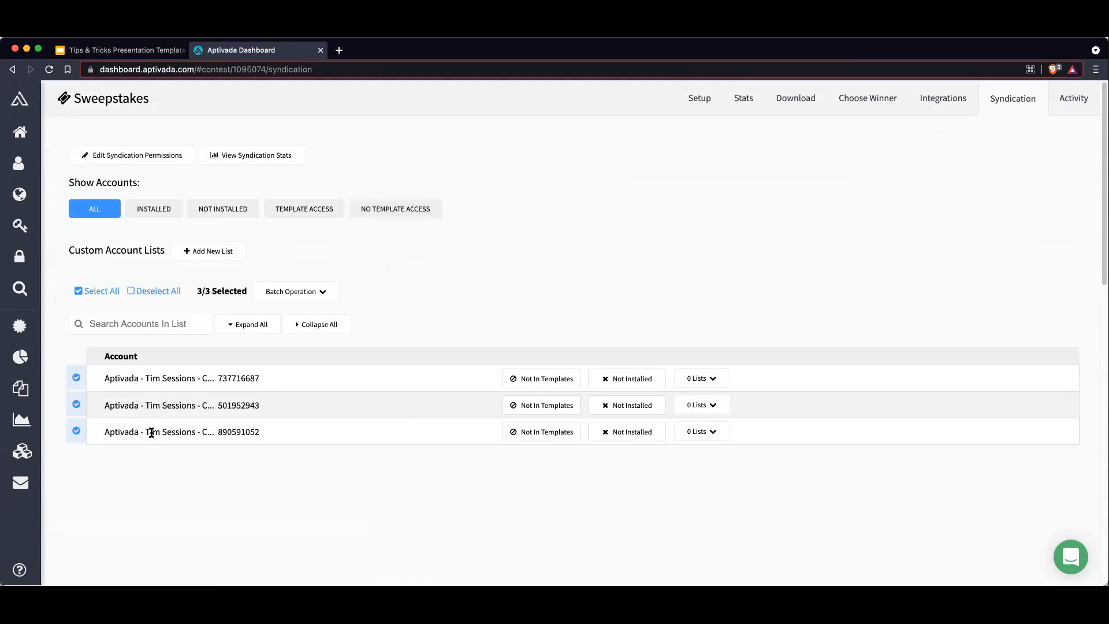
drag(142, 432, 236, 430)
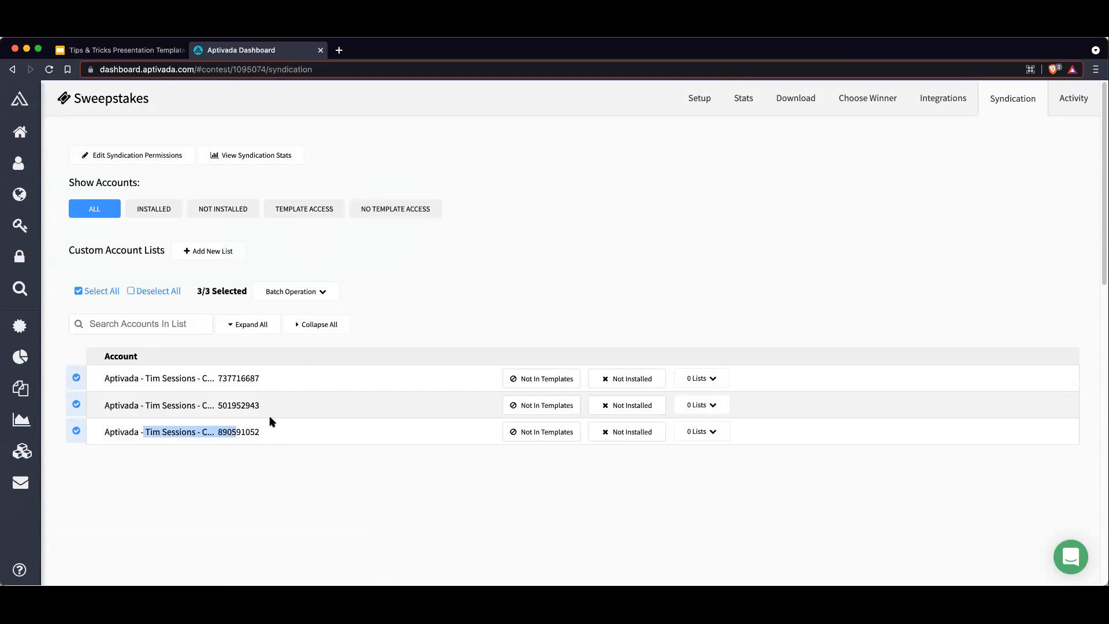
click(299, 362)
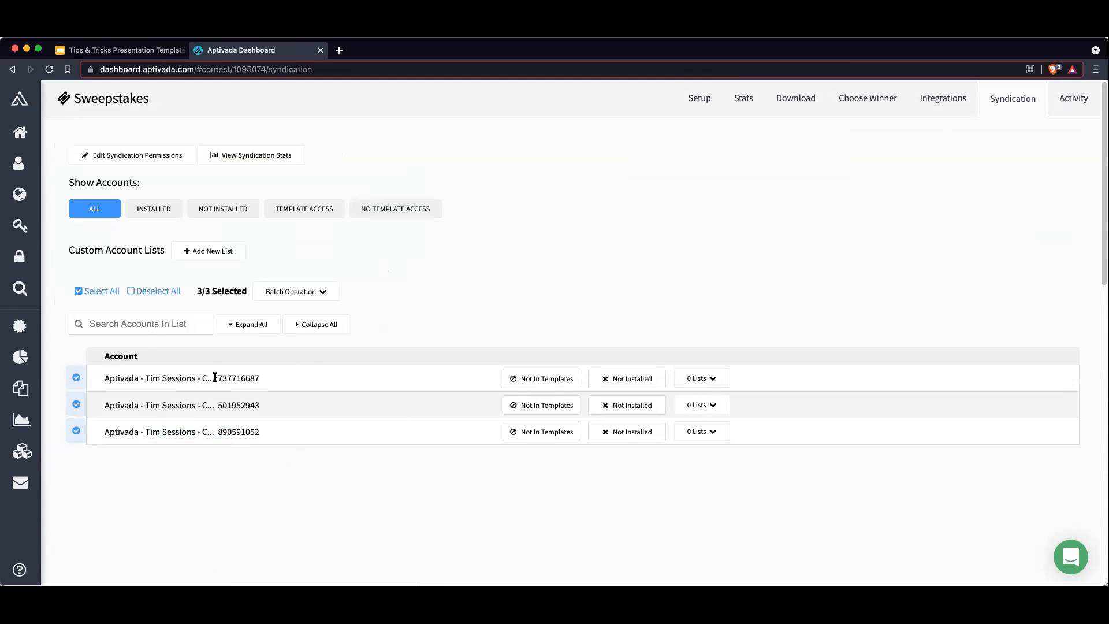
double_click(230, 408)
click(220, 432)
double_click(220, 431)
- Return to the sweepstakes setup and move the Main Entry Form up to the top of the desktop layout
click(705, 107)
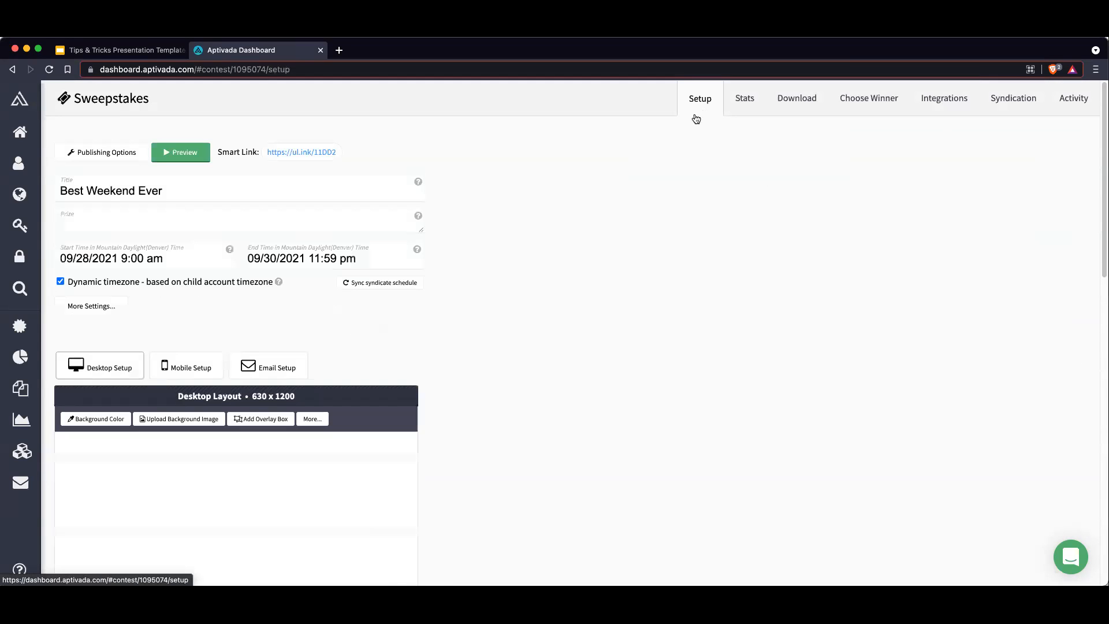
scroll(442, 378, down, 1)
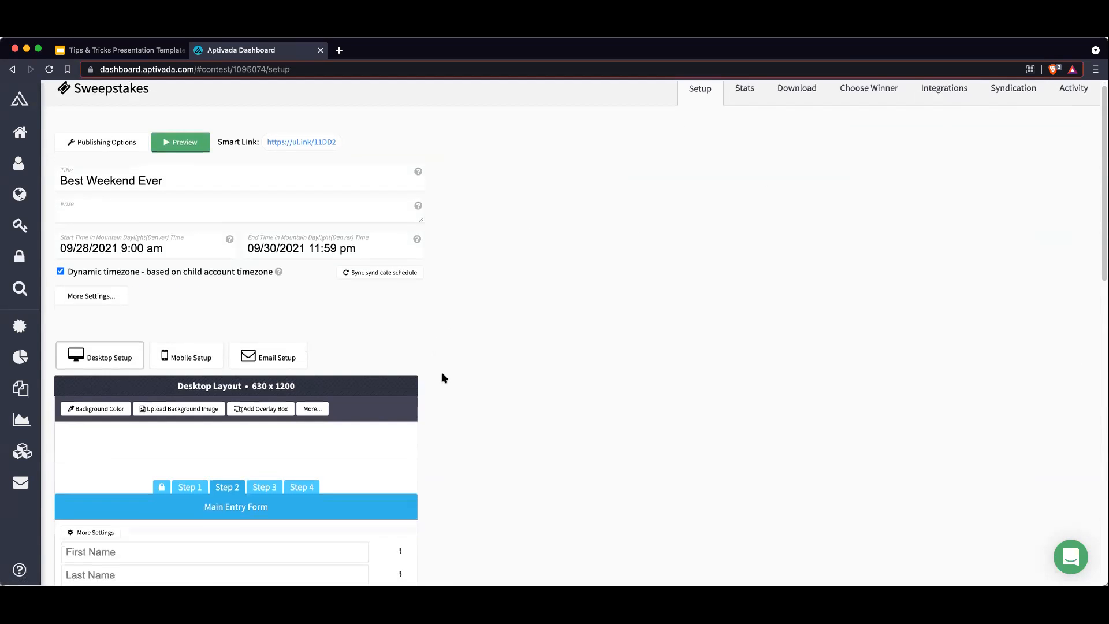
drag(359, 503, 358, 433)
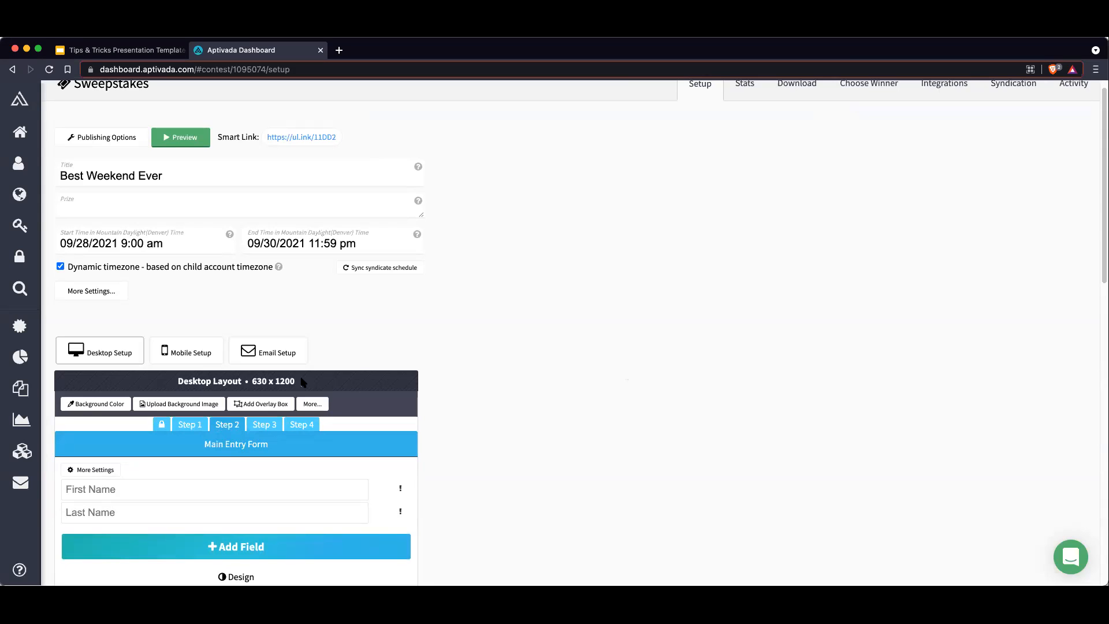
scroll(370, 292, up, 1)
scroll(260, 285, down, 8)
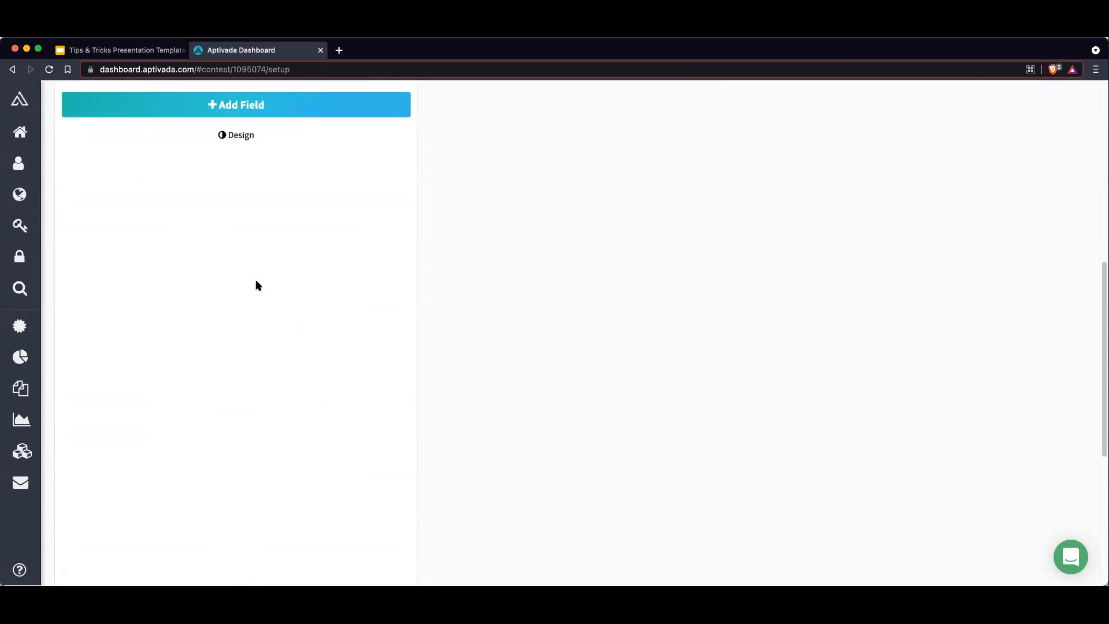
scroll(259, 285, up, 4)
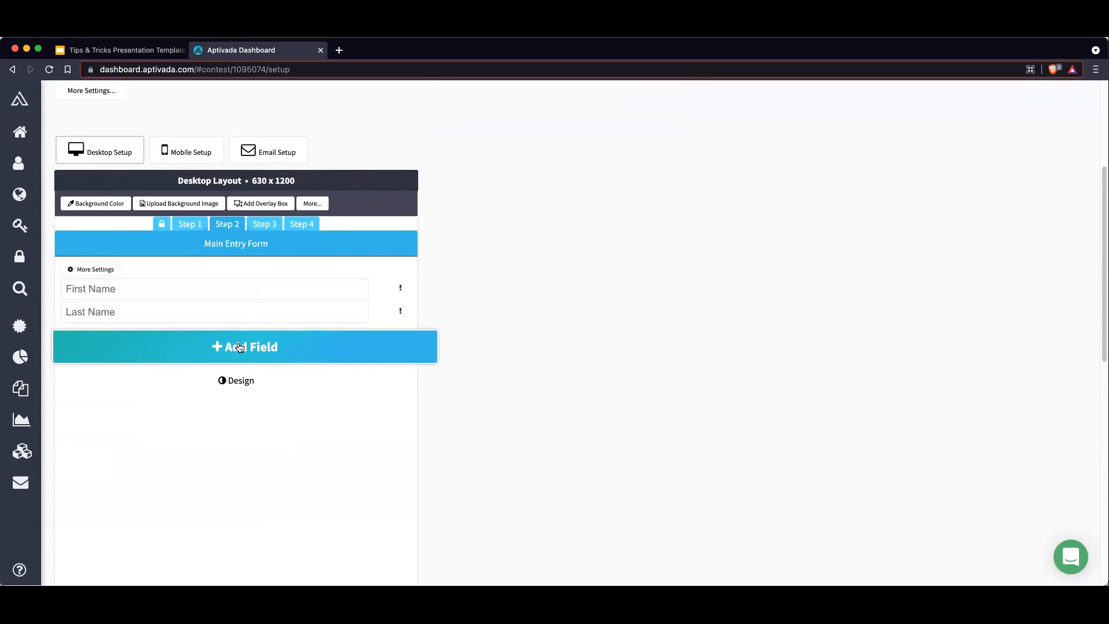
scroll(297, 399, up, 2)
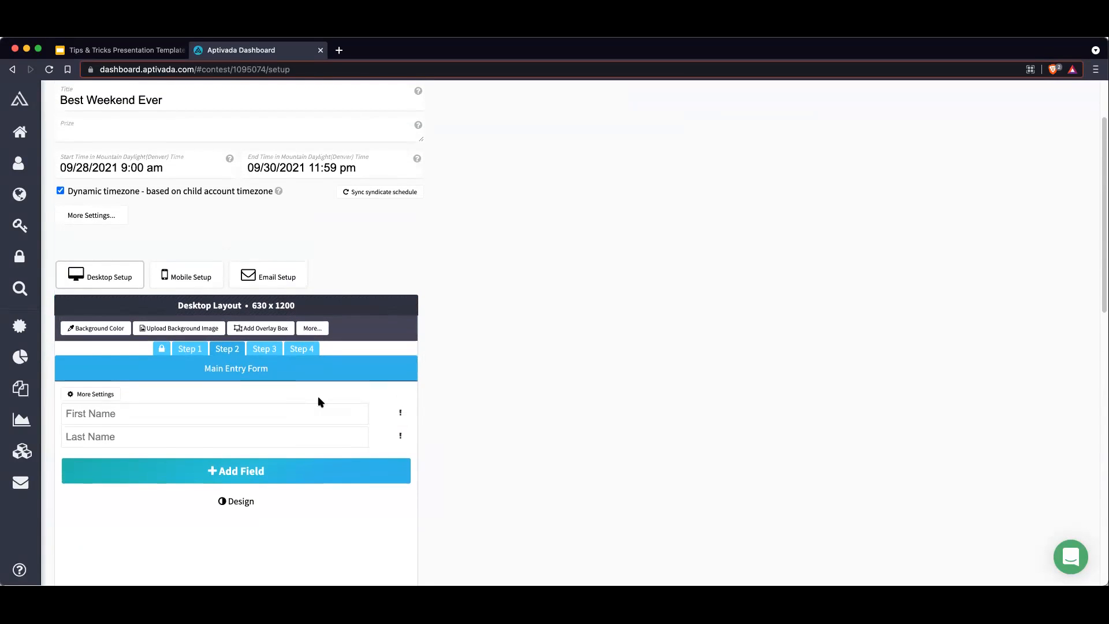
- Turn off the dynamic timezone option and review the sweepstakes' start time
click(60, 192)
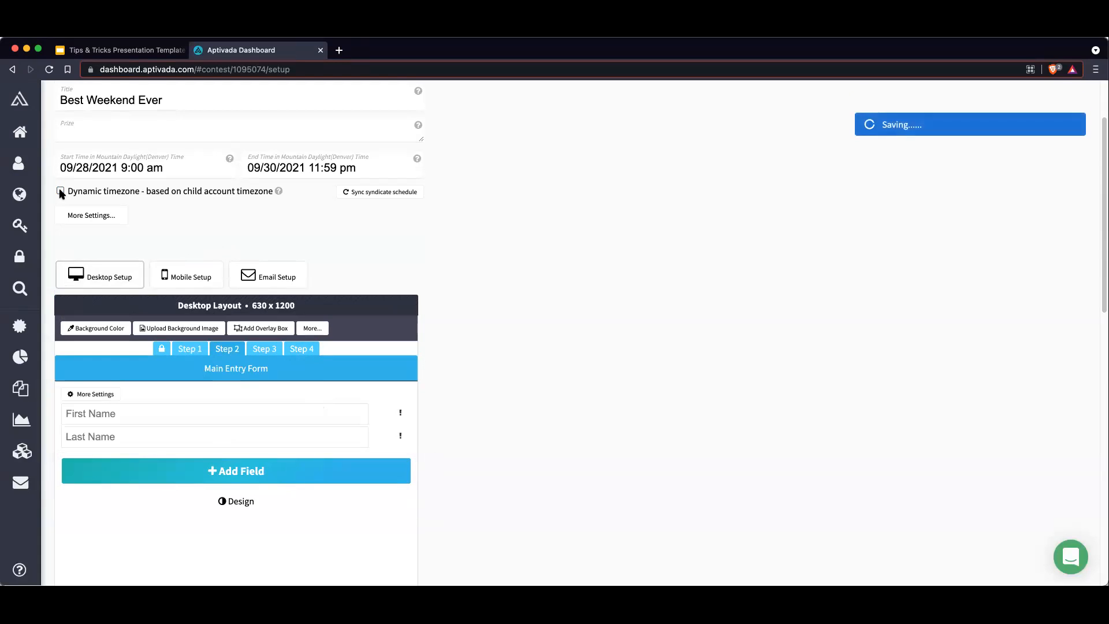
scroll(444, 271, up, 3)
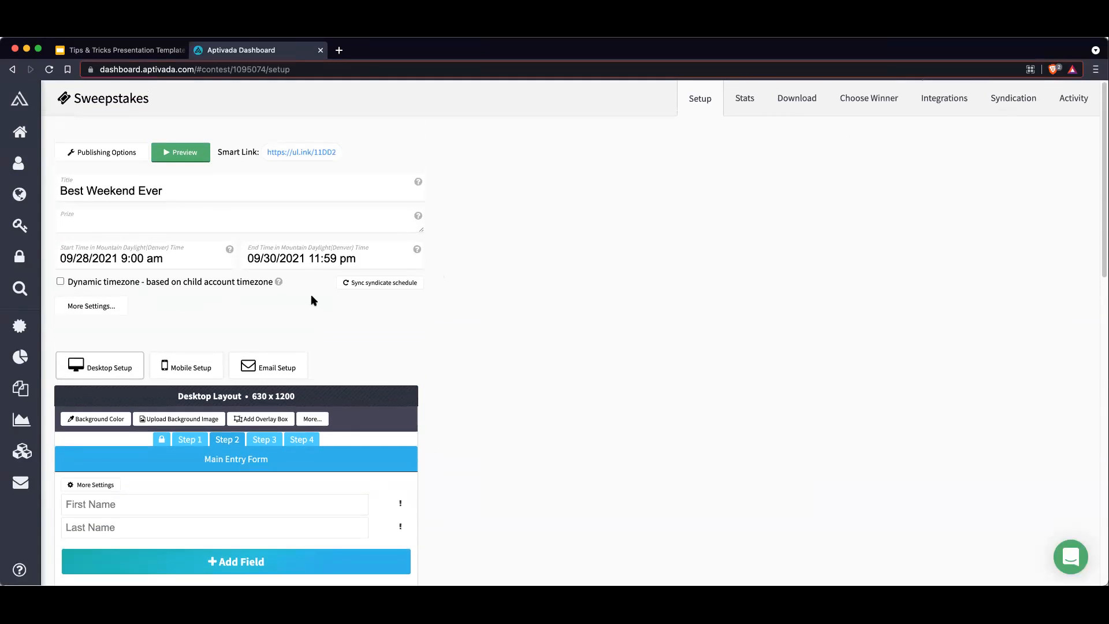
click(62, 259)
drag(61, 258, 198, 254)
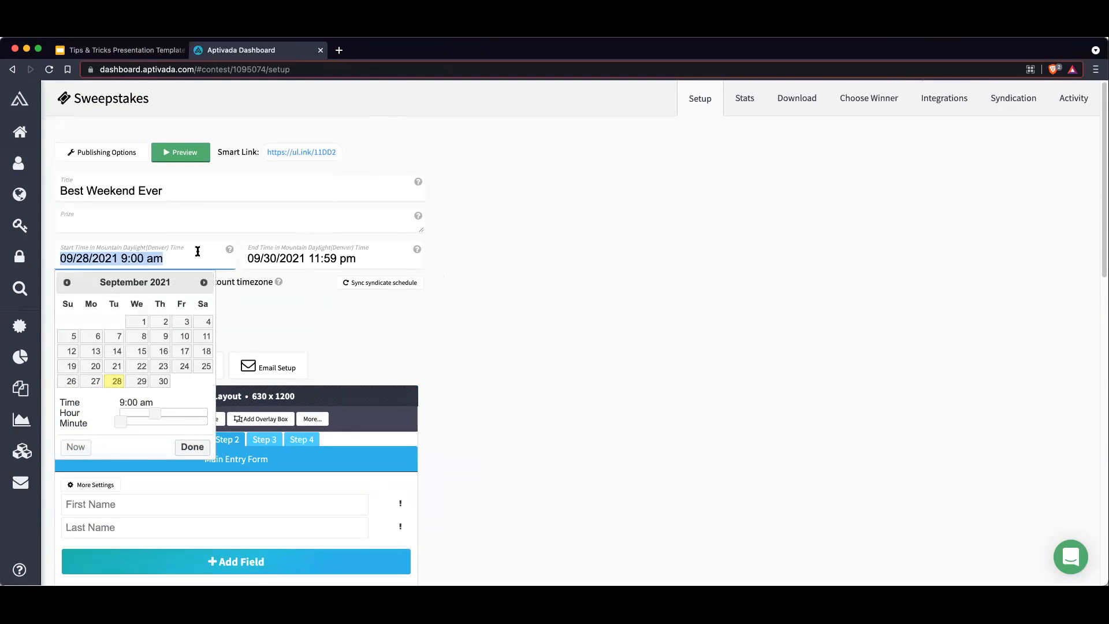
click(637, 284)
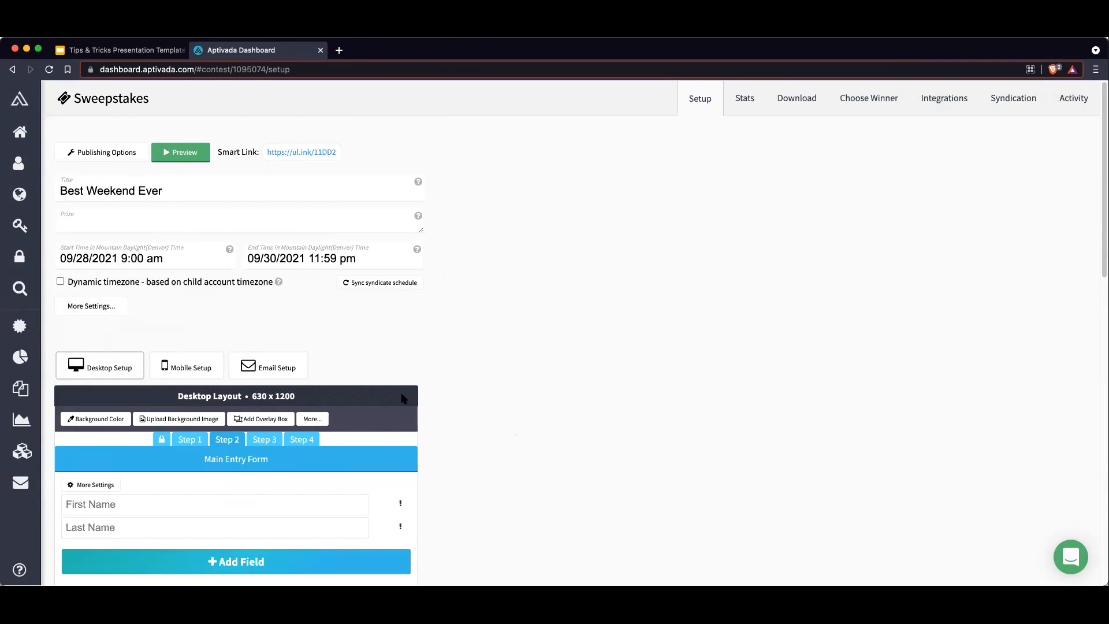
- Add a Keyword + field with two blank keyword rows to the Main Entry Form and save it
scroll(383, 408, down, 1)
scroll(384, 409, down, 5)
scroll(372, 397, up, 6)
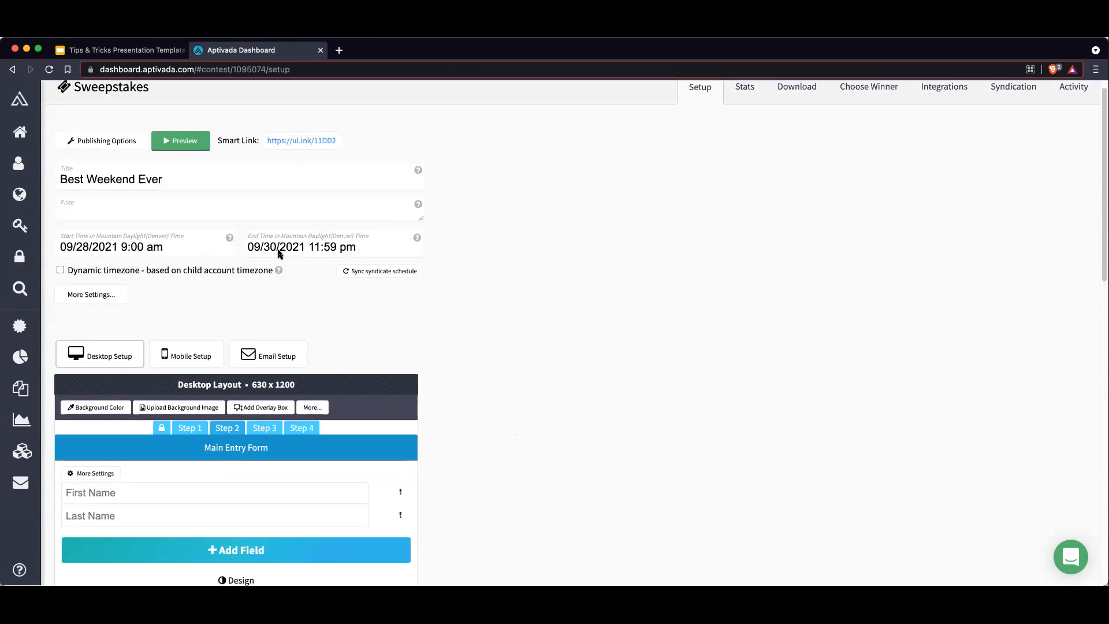
scroll(303, 374, down, 5)
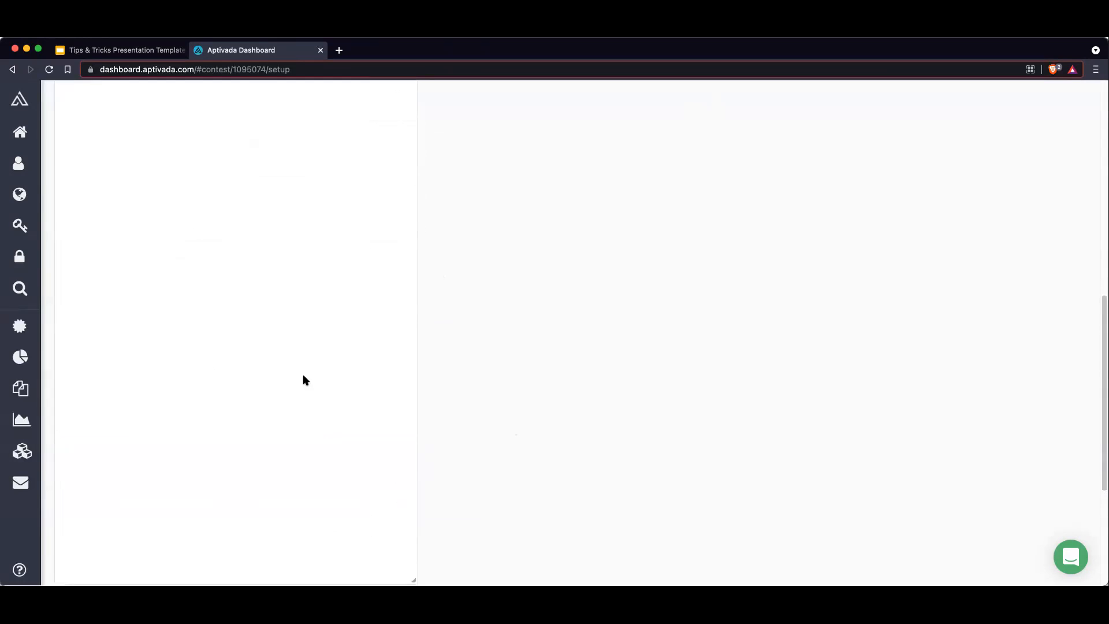
click(298, 305)
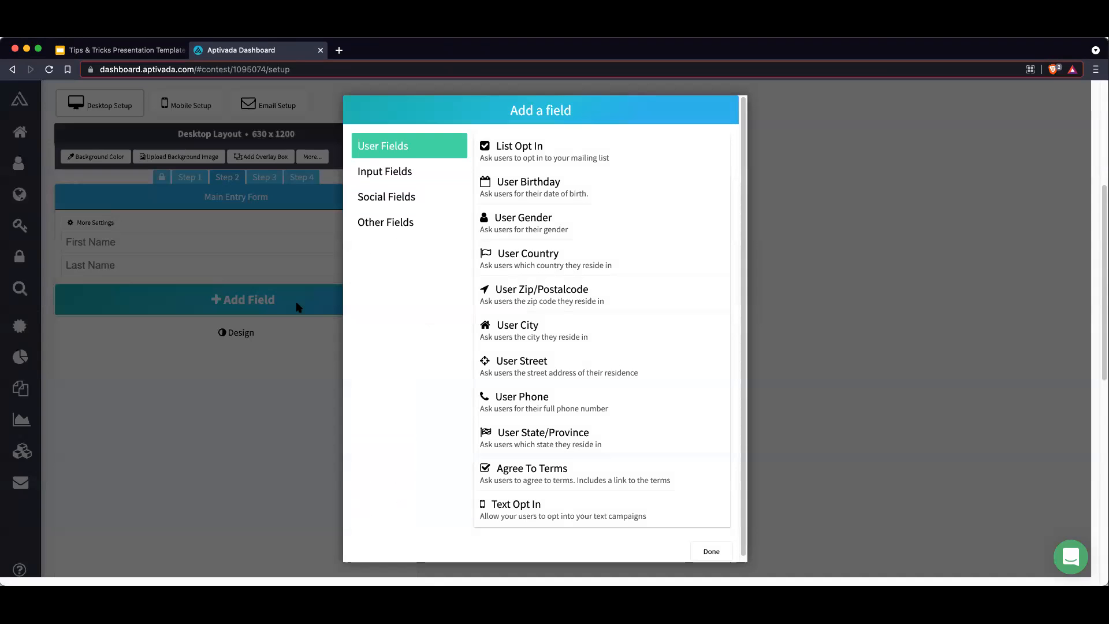
click(423, 227)
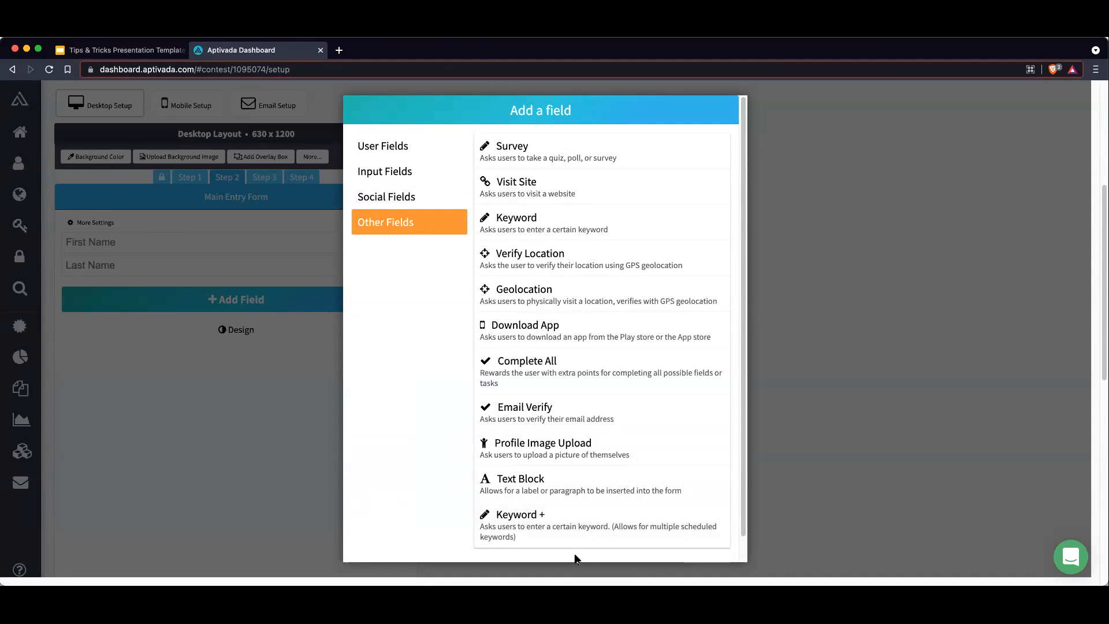
click(551, 530)
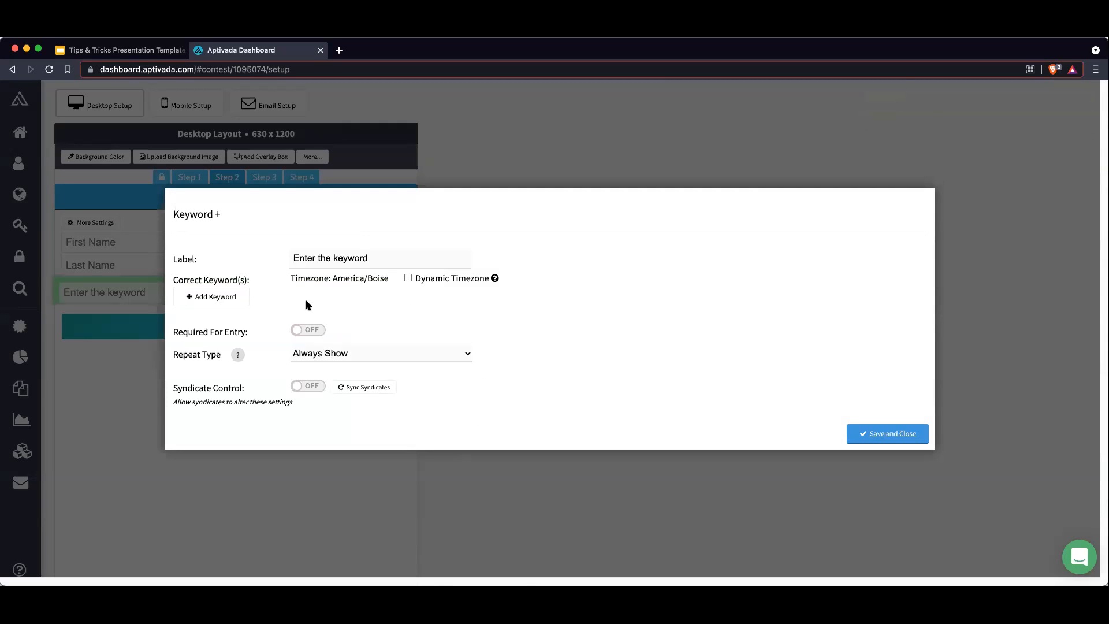
double_click(239, 297)
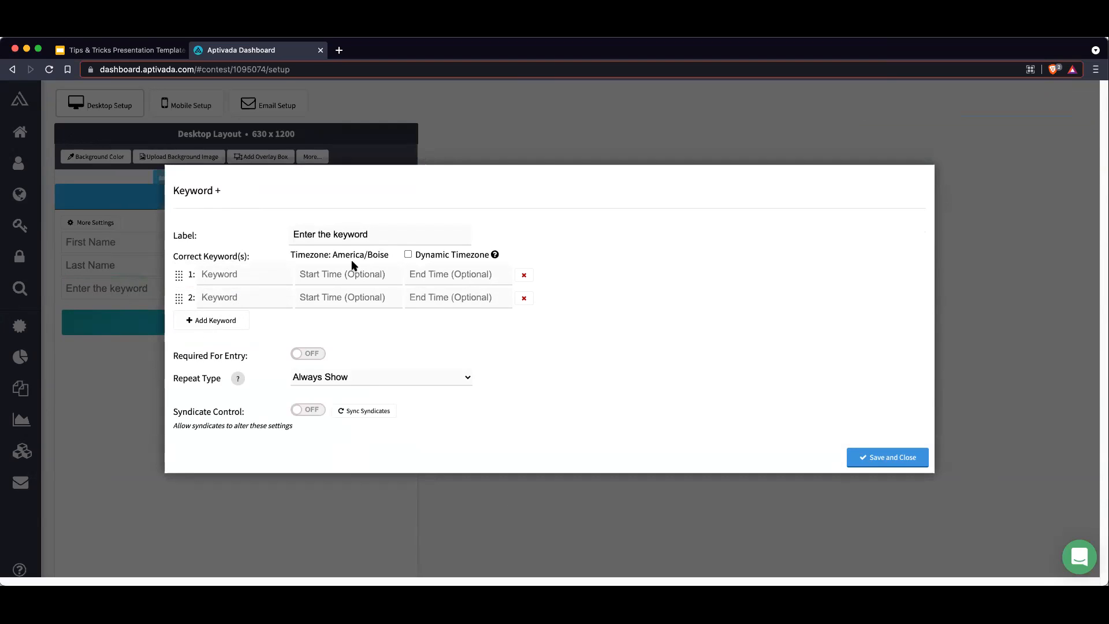
click(953, 318)
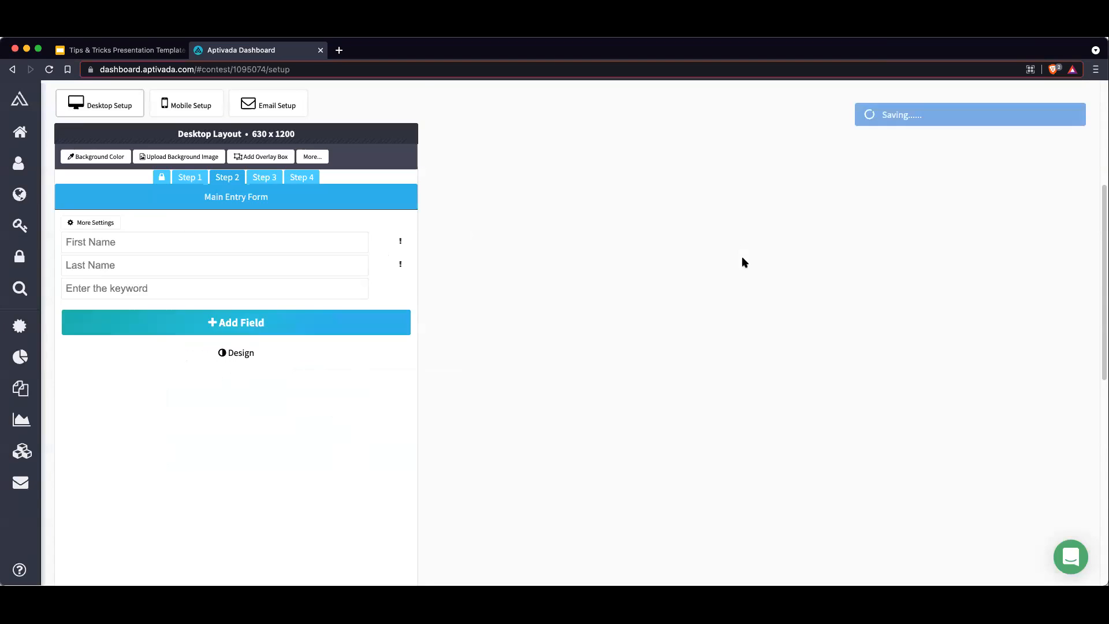
- Turn the dynamic timezone on and check the timezone options in the Keyword + field's settings
scroll(327, 275, up, 5)
click(60, 282)
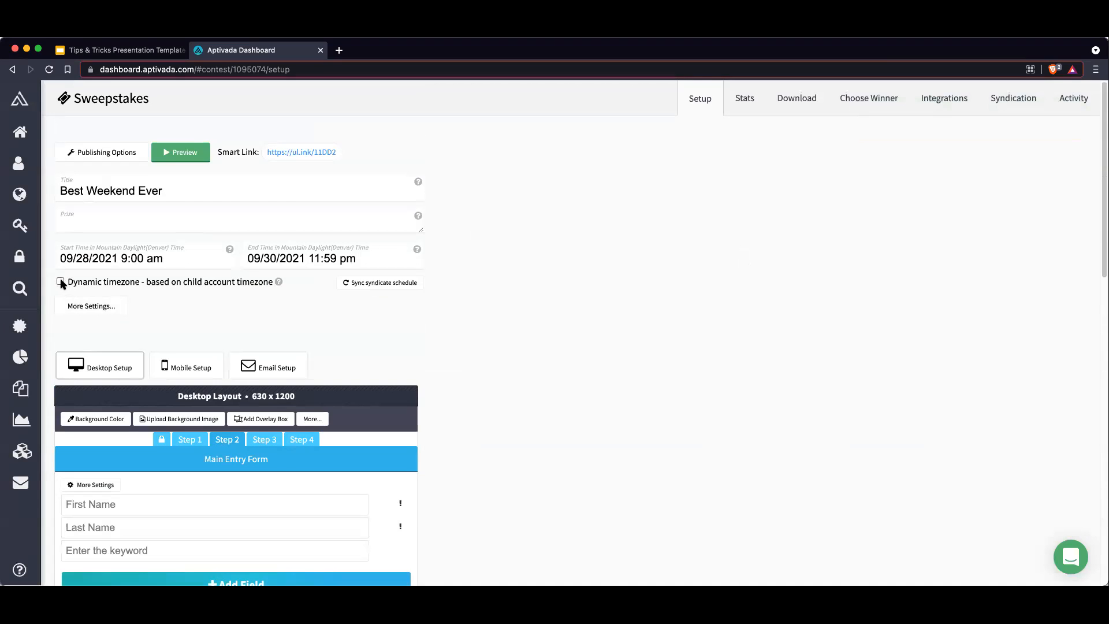
scroll(248, 512, down, 6)
scroll(248, 504, up, 6)
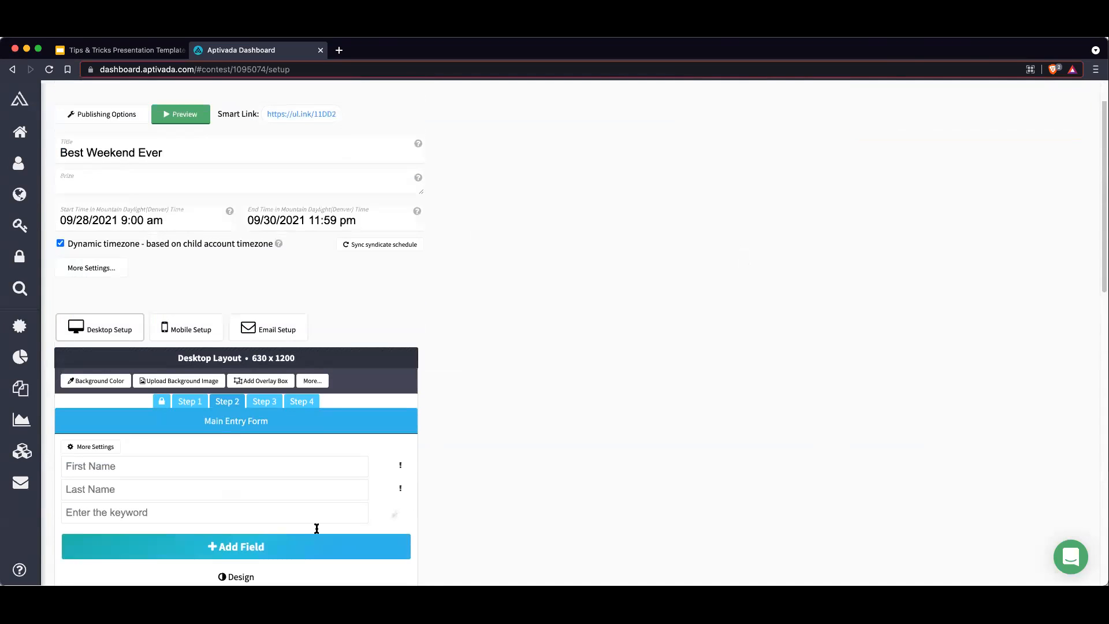
mouse_move(404, 540)
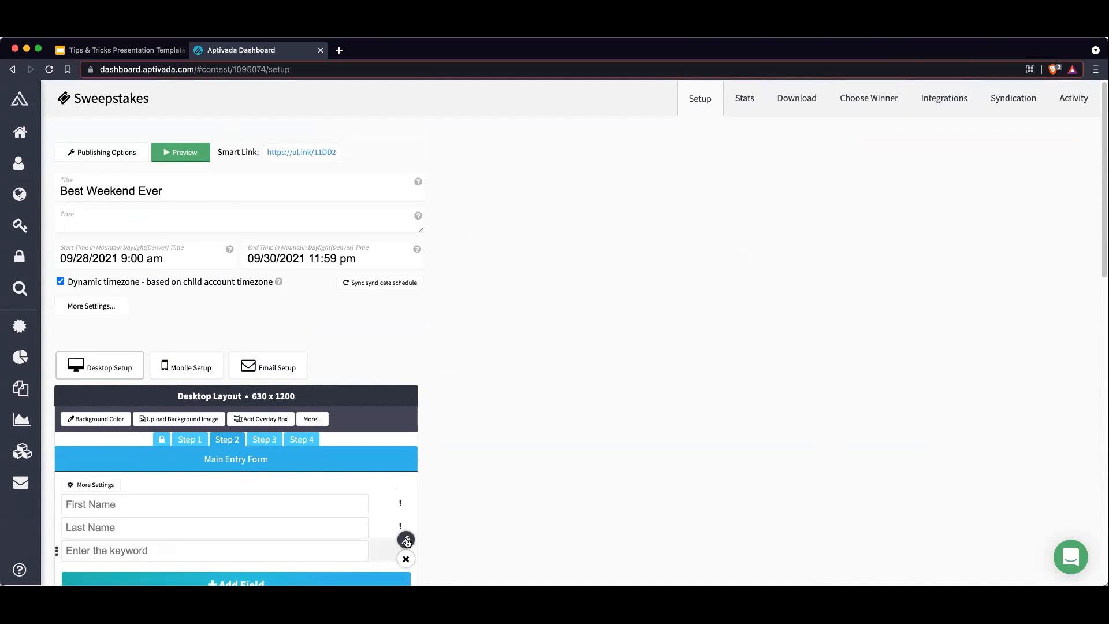
click(405, 540)
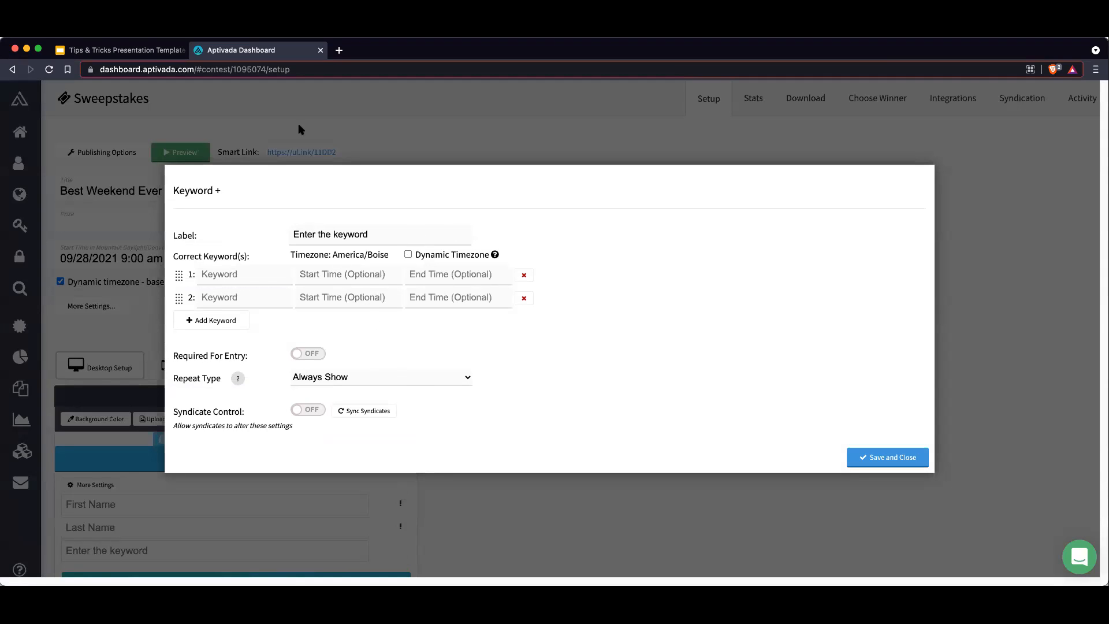
click(308, 101)
- Disable the sweepstakes' dynamic timezone based on child account timezone
click(61, 282)
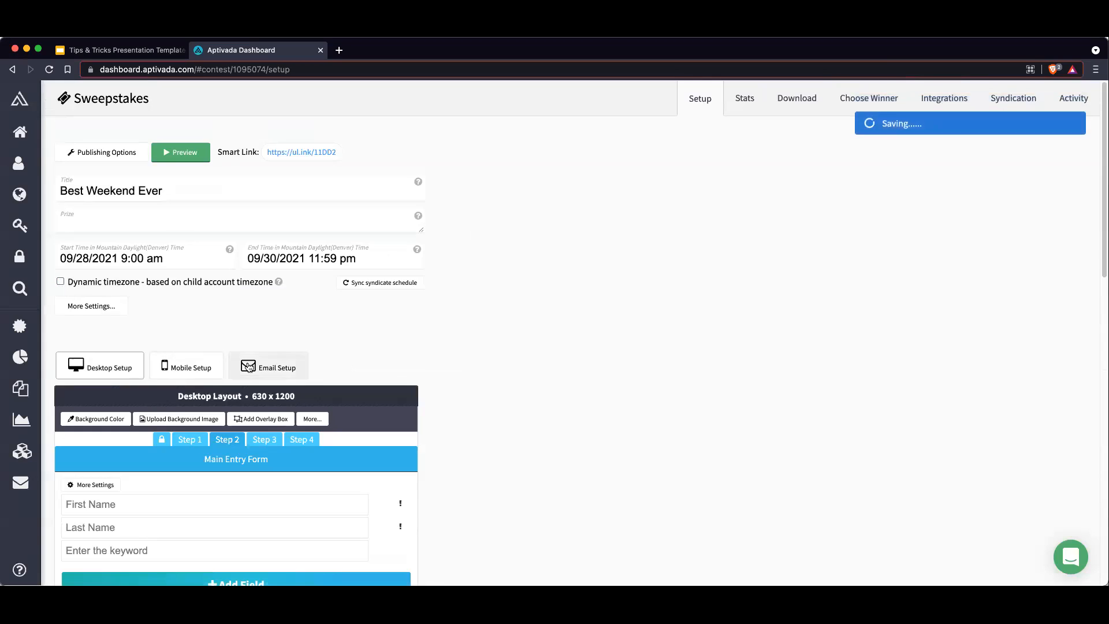
- Open the Keyword + field's settings on the Main Entry Form and enable its Dynamic Timezone
scroll(232, 434, down, 1)
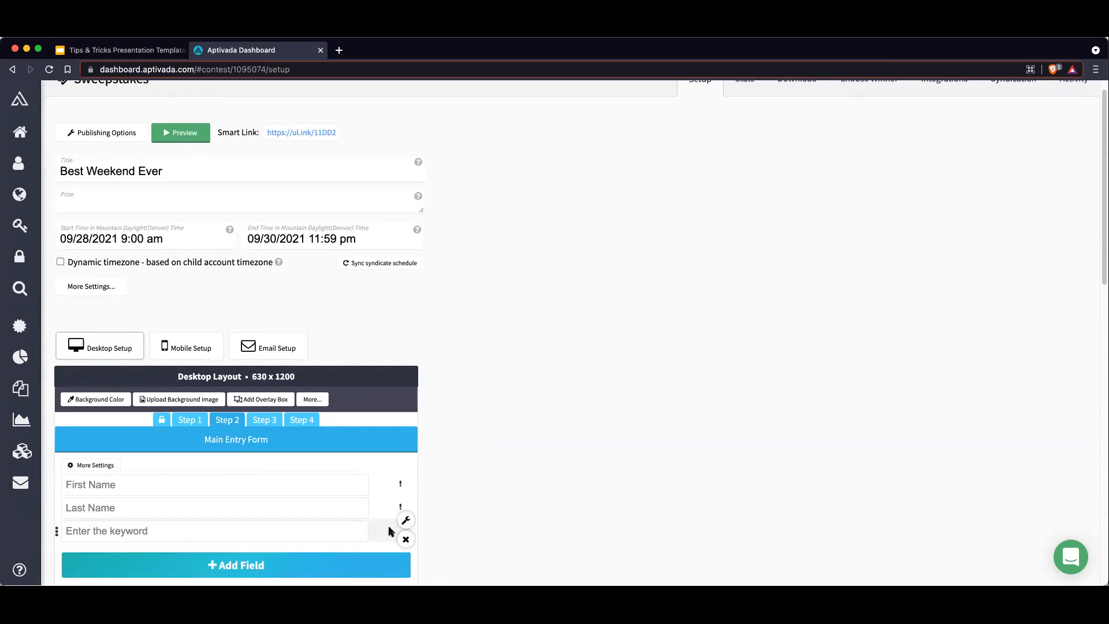
click(396, 526)
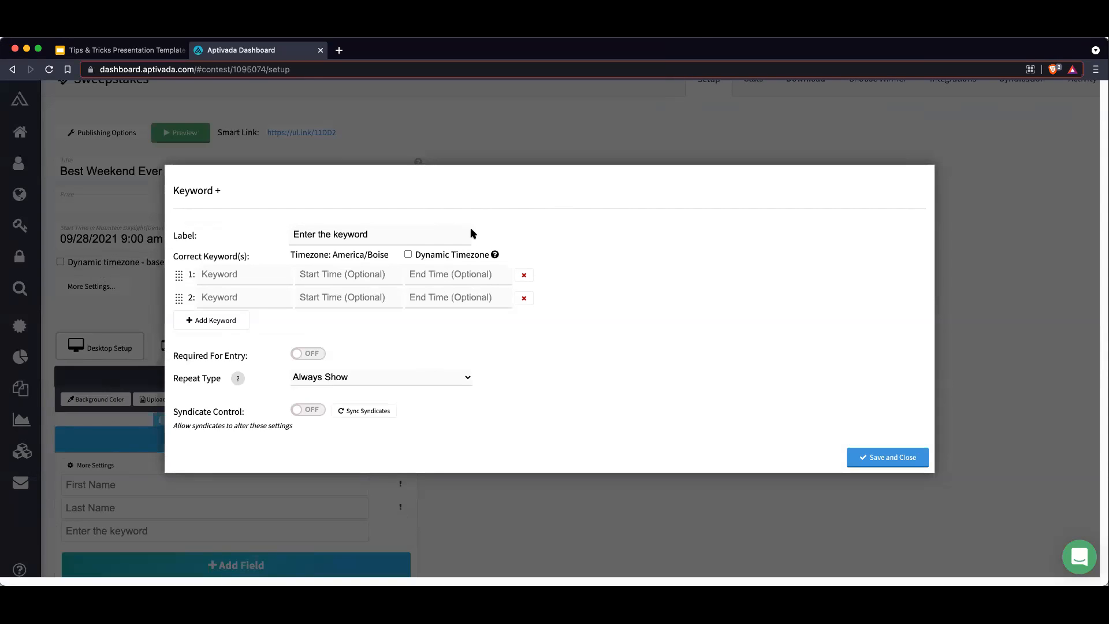
click(408, 255)
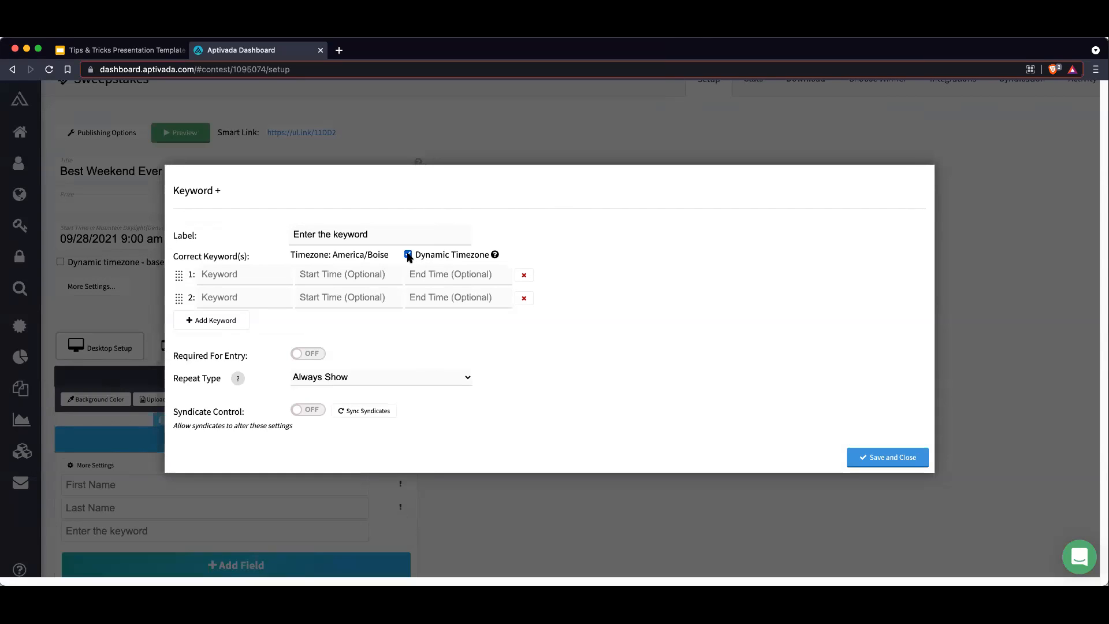
- Enter a first name as keyword 1 and schedule it on 09/28/2021 from 9:00 am to 10:00 am
click(236, 276)
text(Tim)
key(Tab)
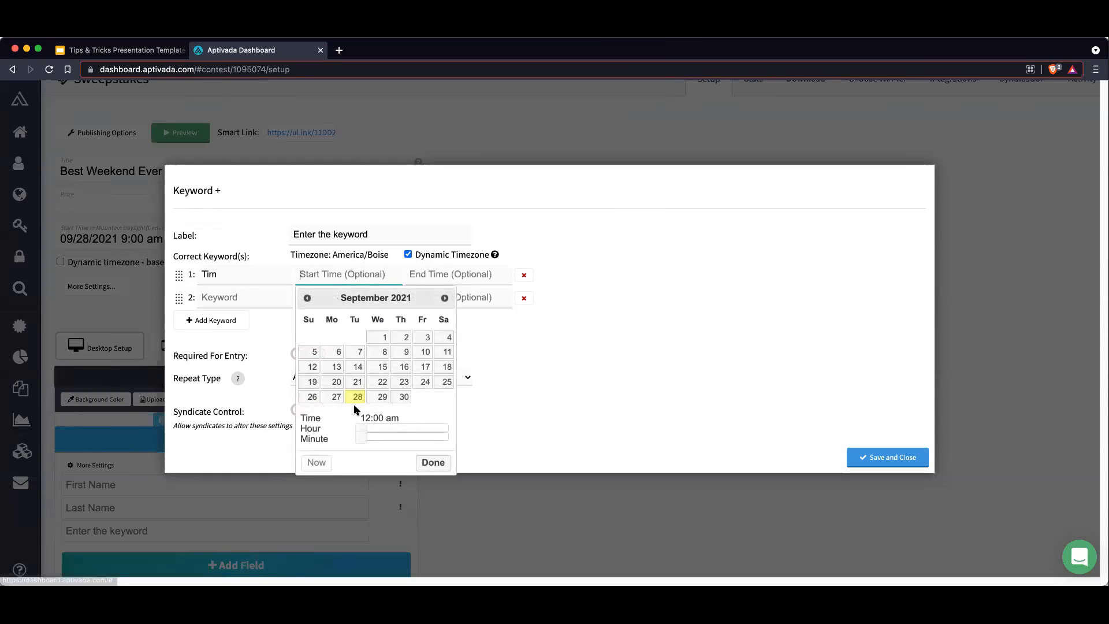
drag(362, 430, 395, 433)
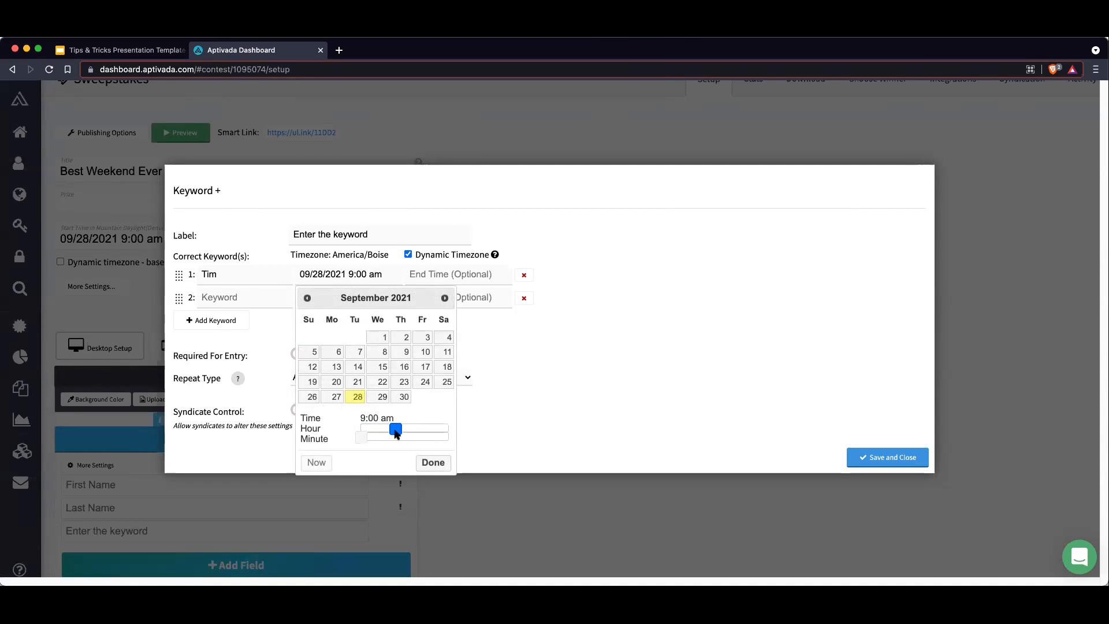
click(468, 275)
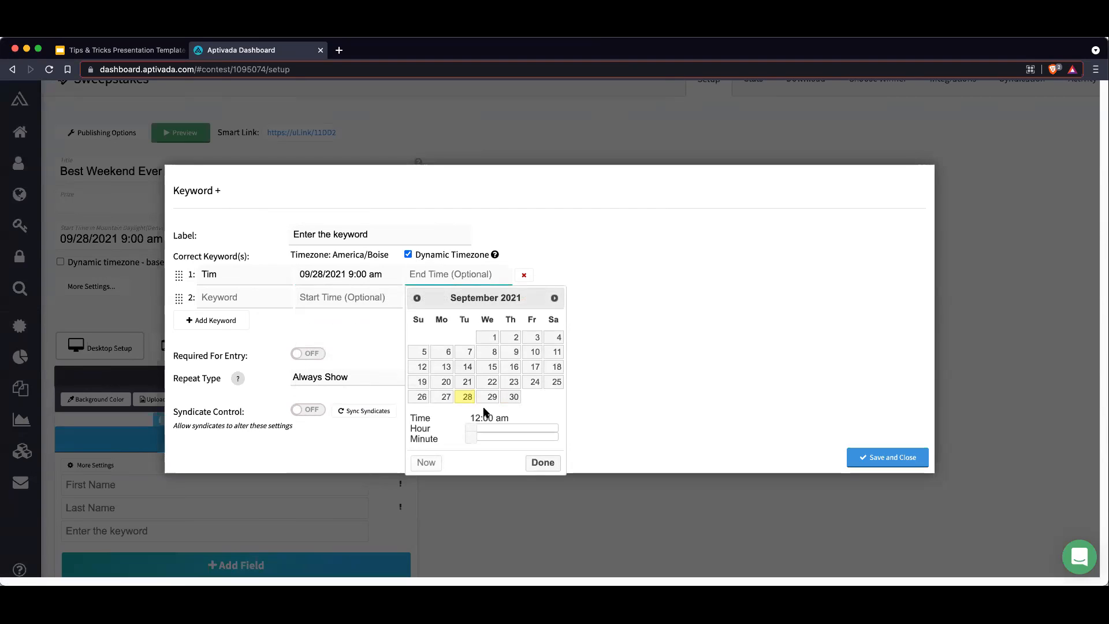
click(495, 428)
drag(495, 430, 508, 430)
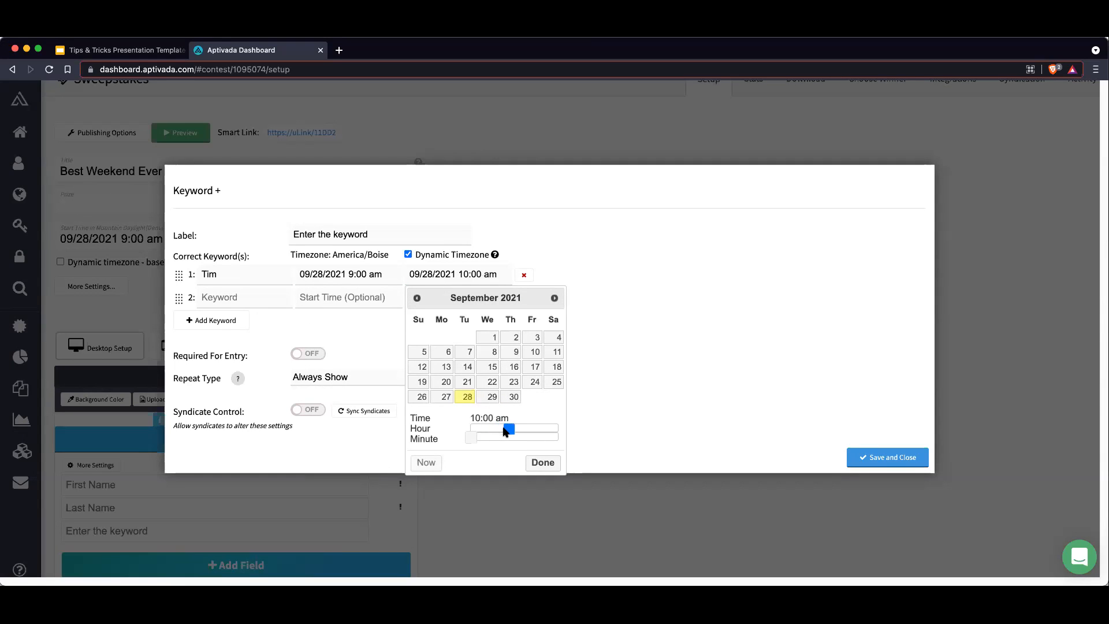
click(549, 467)
- Enter "vada" as keyword 2, schedule it on 09/28/2021 from 10:06 am to 11:00 am, and leave the field's settings
click(226, 299)
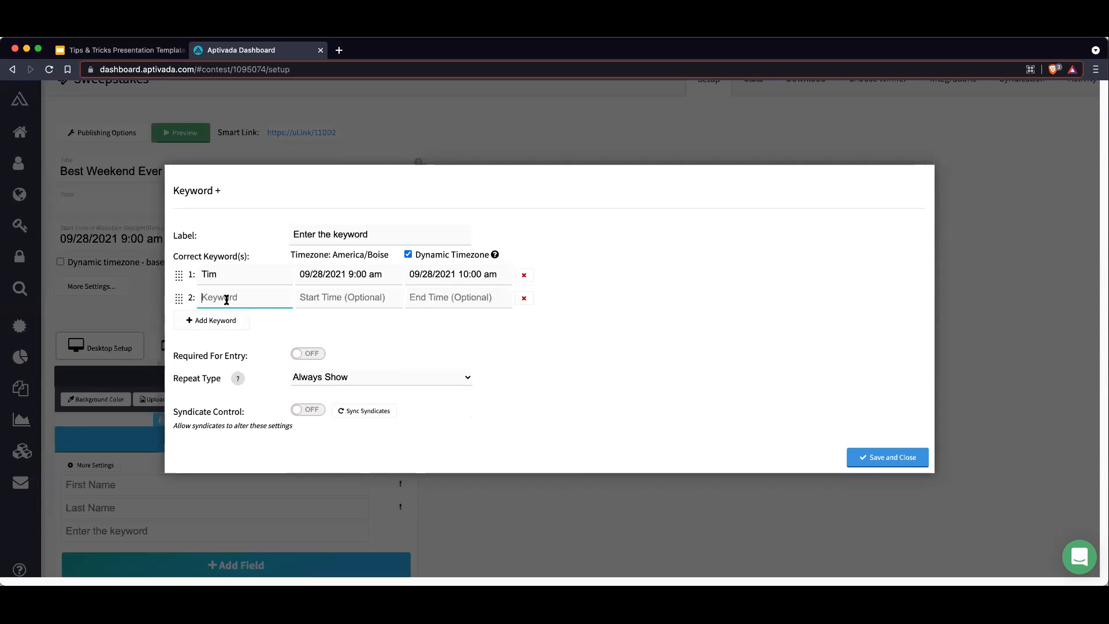
text(vada)
key(Tab)
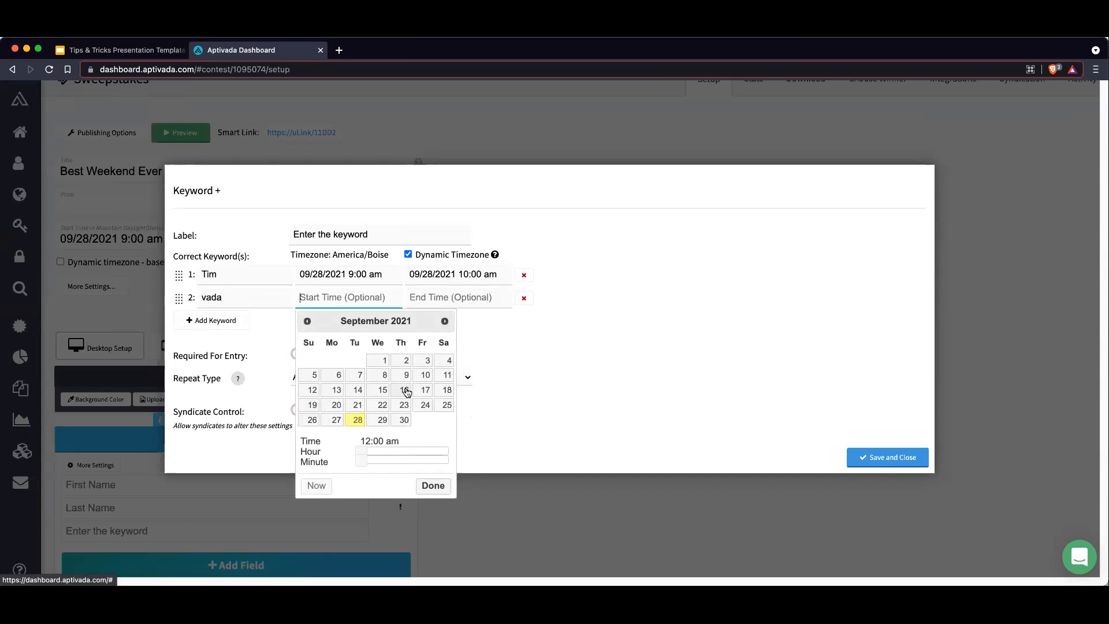
mouse_move(363, 451)
mouse_down()
mouse_move(402, 456)
mouse_move(371, 464)
mouse_up()
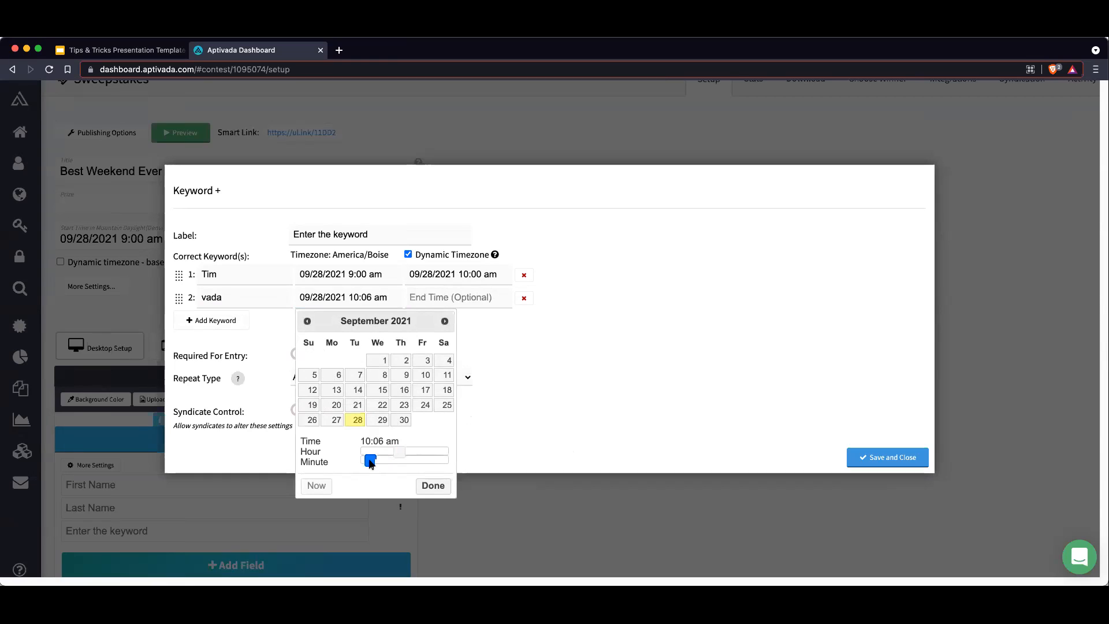
click(432, 485)
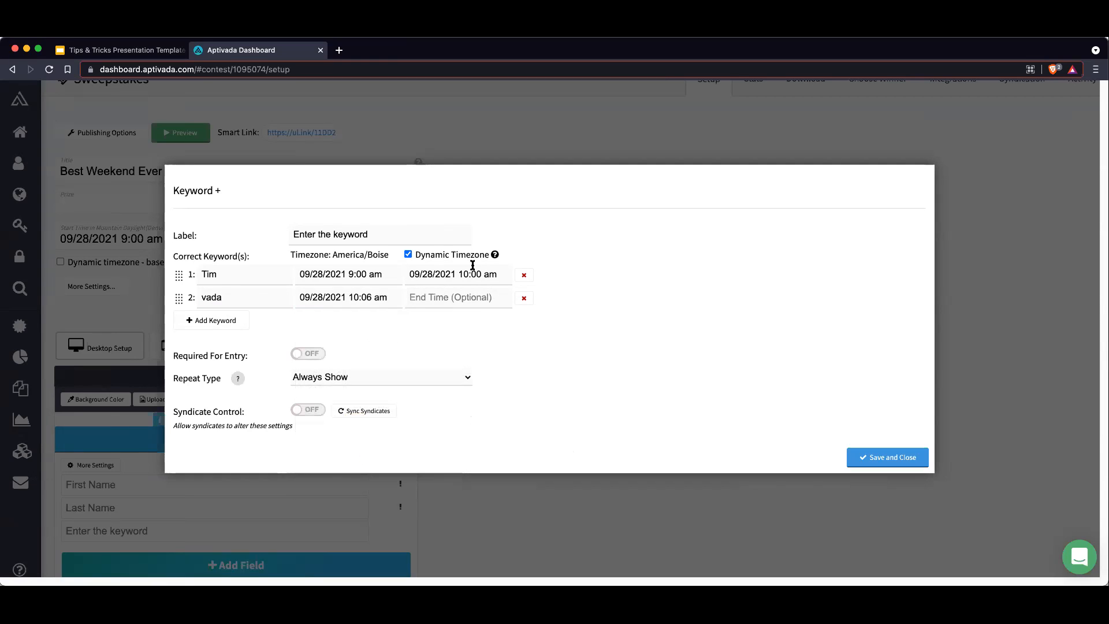
click(457, 297)
drag(507, 451, 514, 453)
click(543, 487)
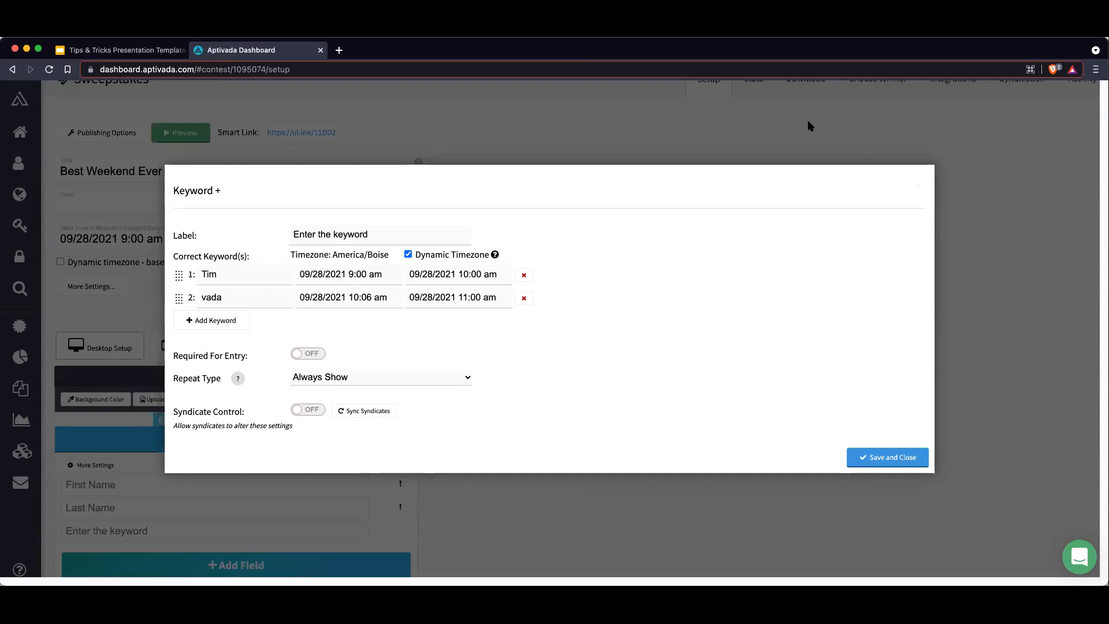
click(789, 139)
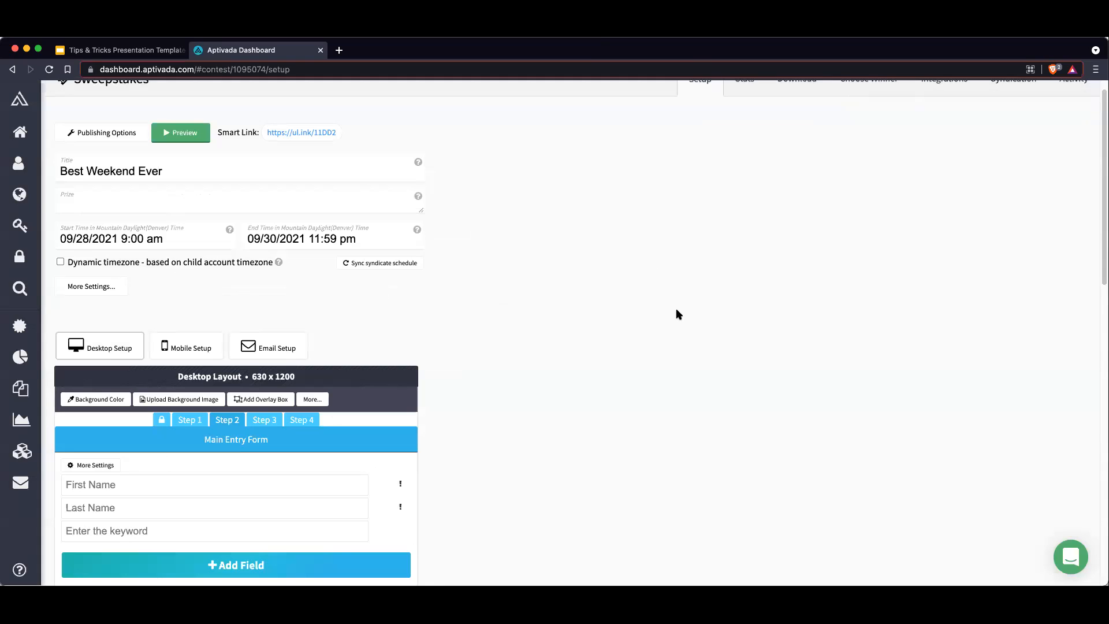
- Filter the promotions list to Countdown promotions and open Countdown Test
scroll(219, 257, up, 1)
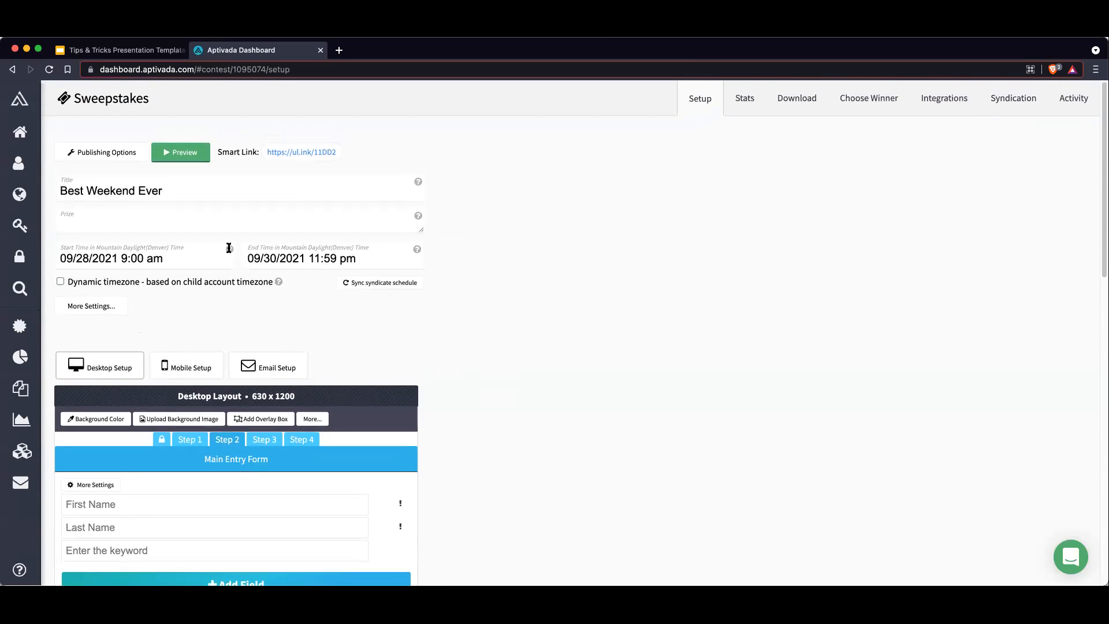
mouse_move(7, 324)
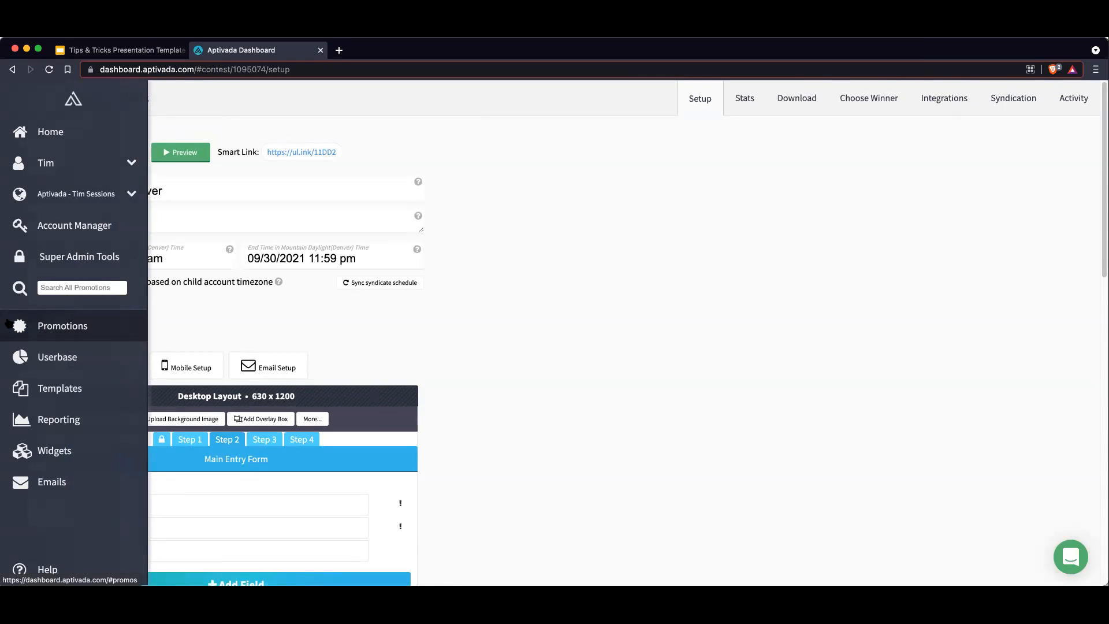
click(34, 334)
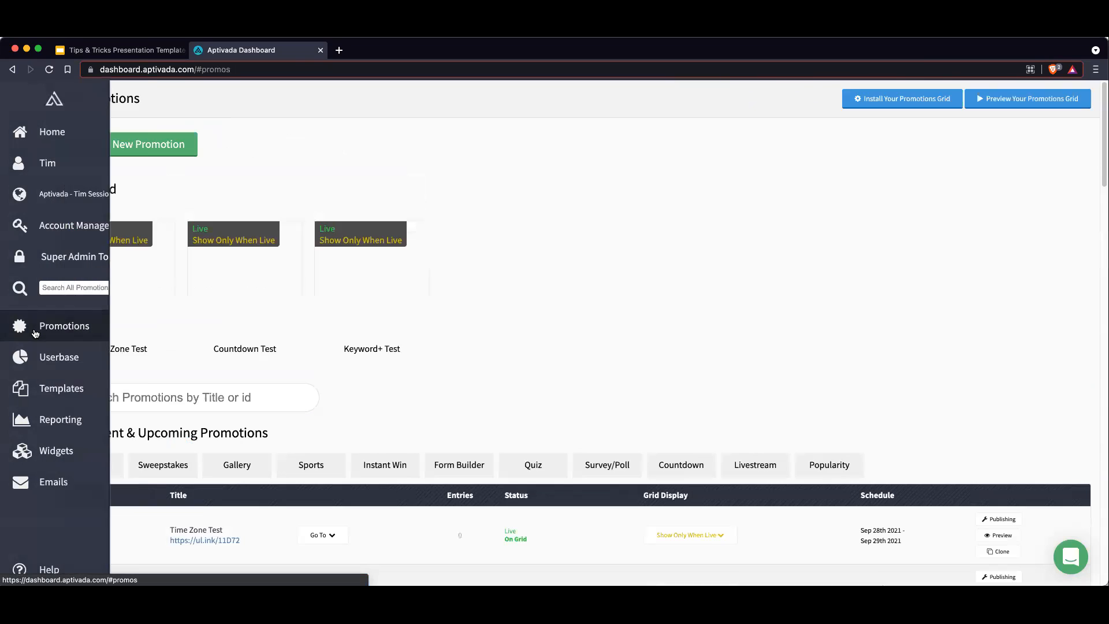
scroll(661, 393, down, 3)
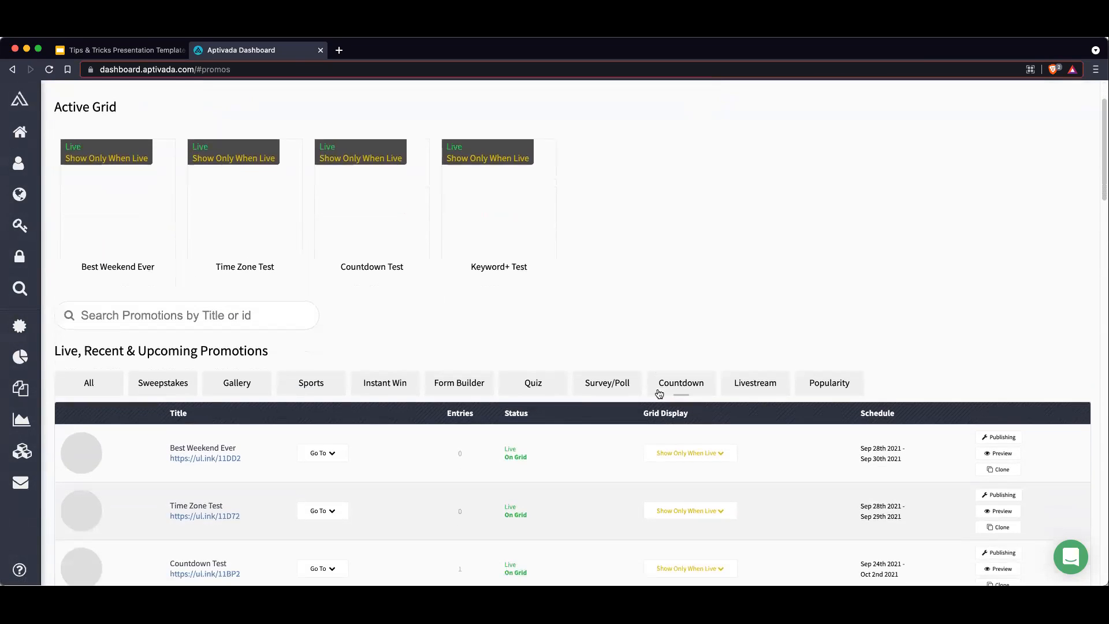
click(665, 387)
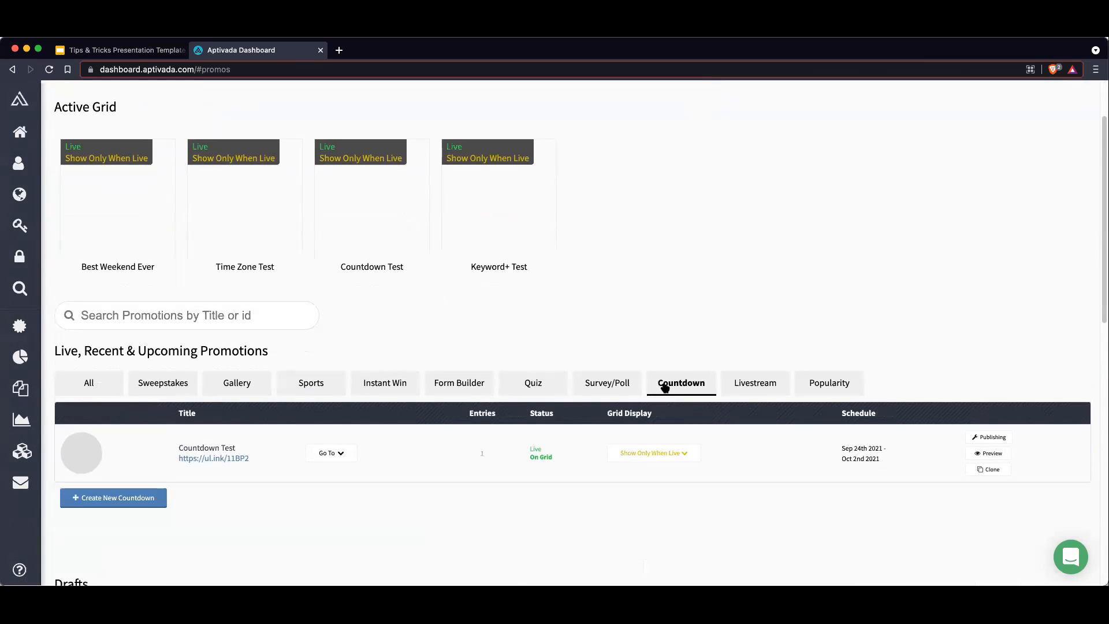
click(198, 451)
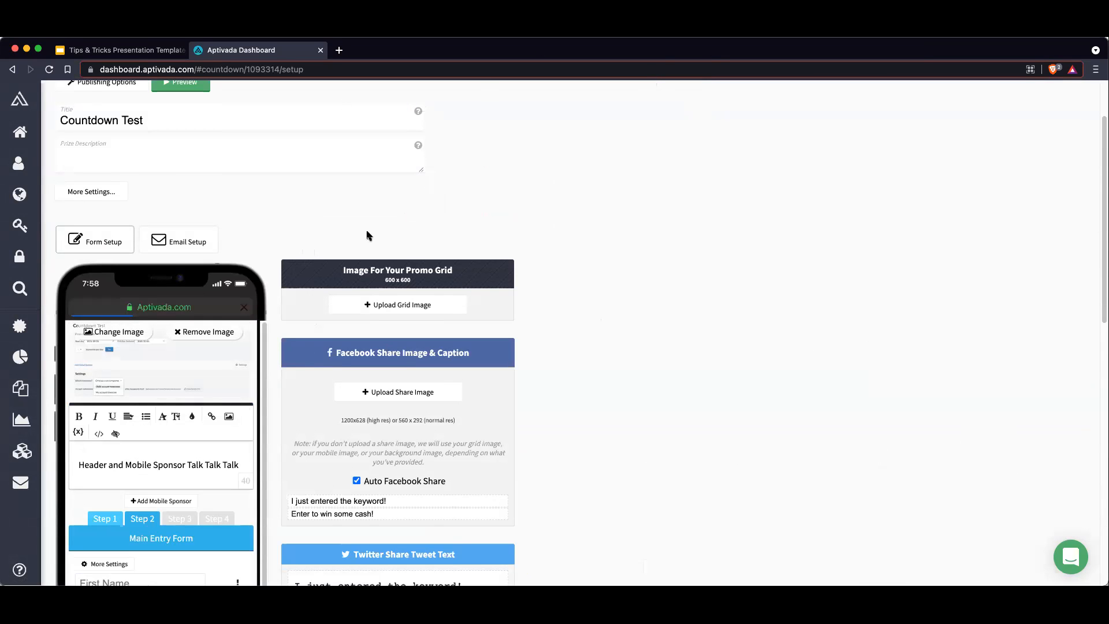
- Set the timezone in Countdown Test's prize settings to My account timezone
scroll(347, 237, down, 3)
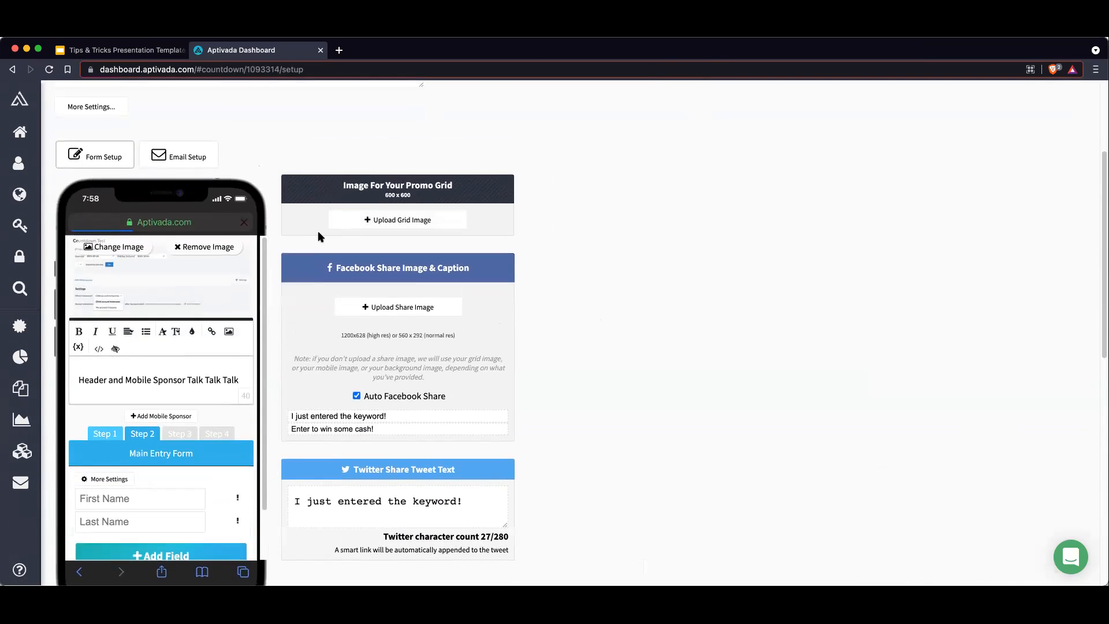
scroll(314, 237, up, 5)
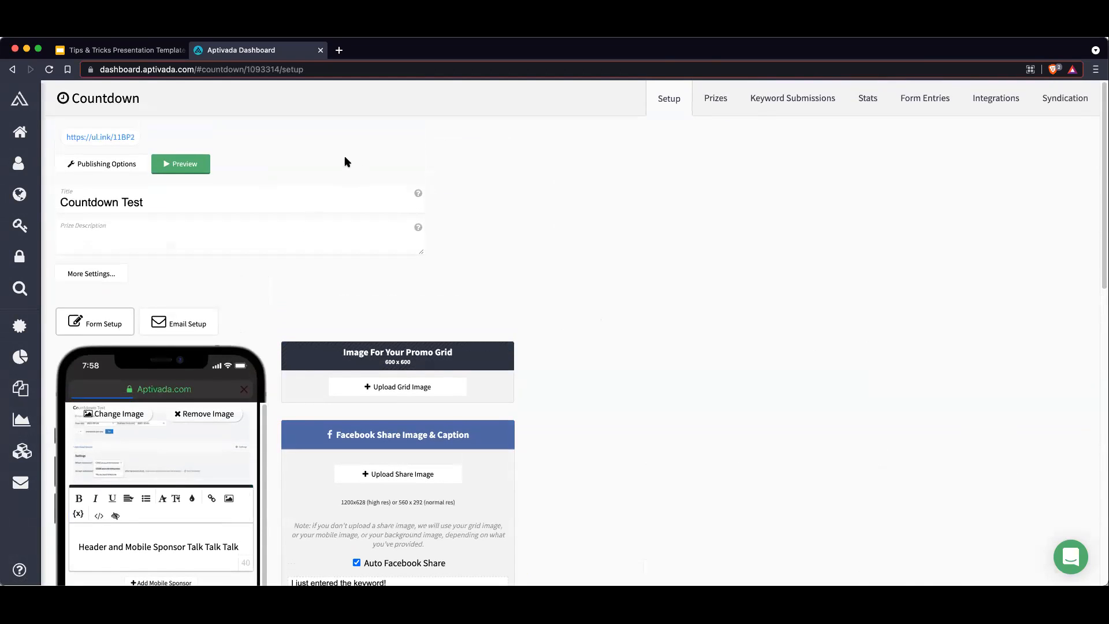
click(717, 98)
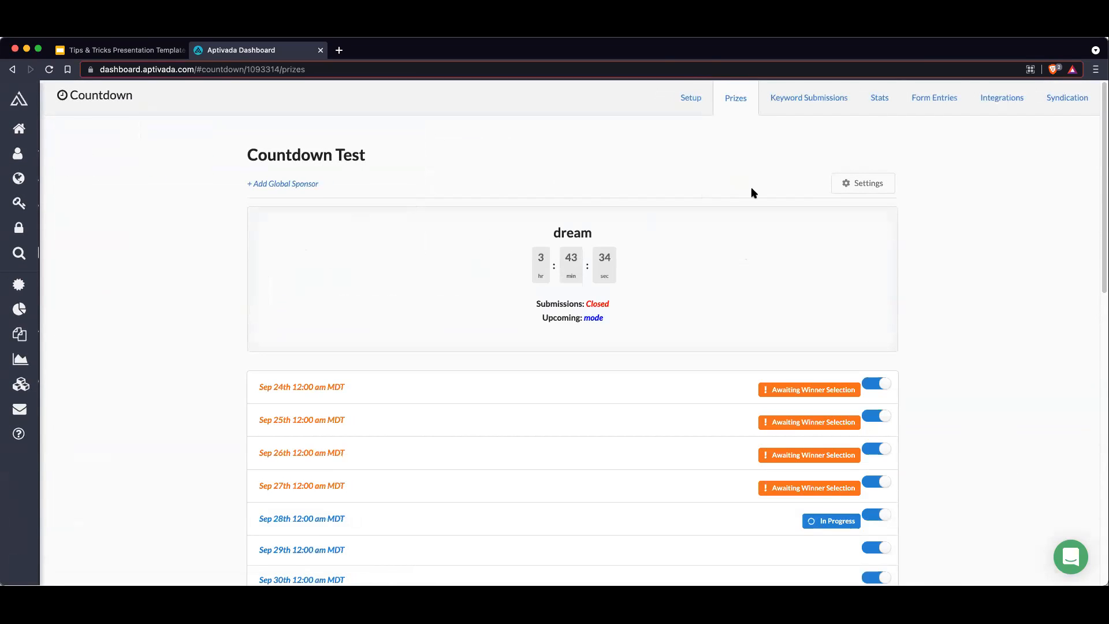
click(845, 183)
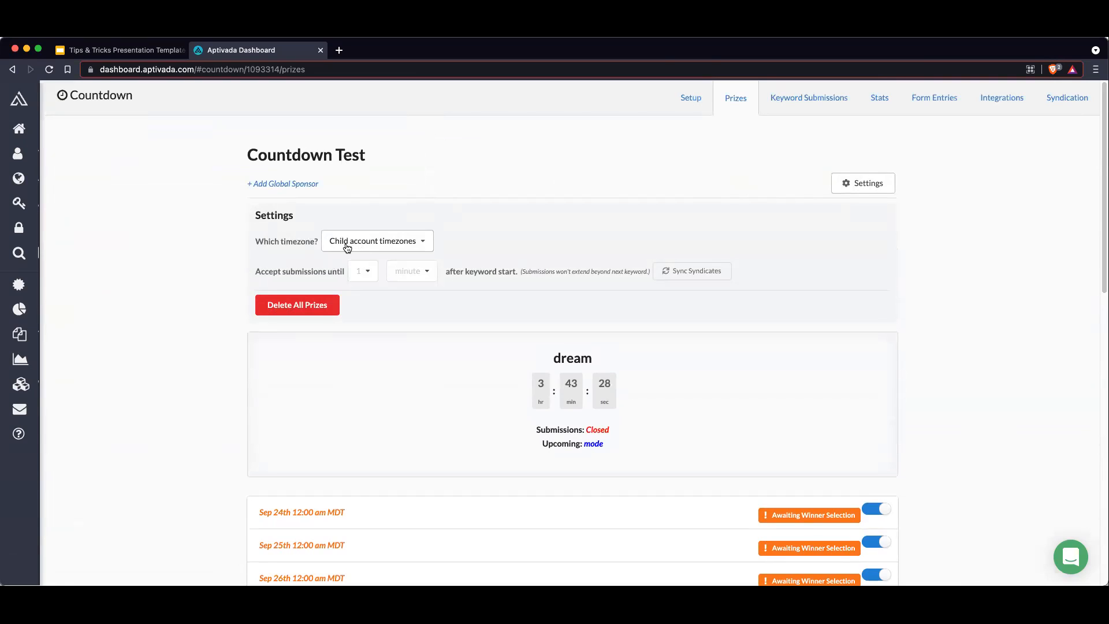
click(385, 249)
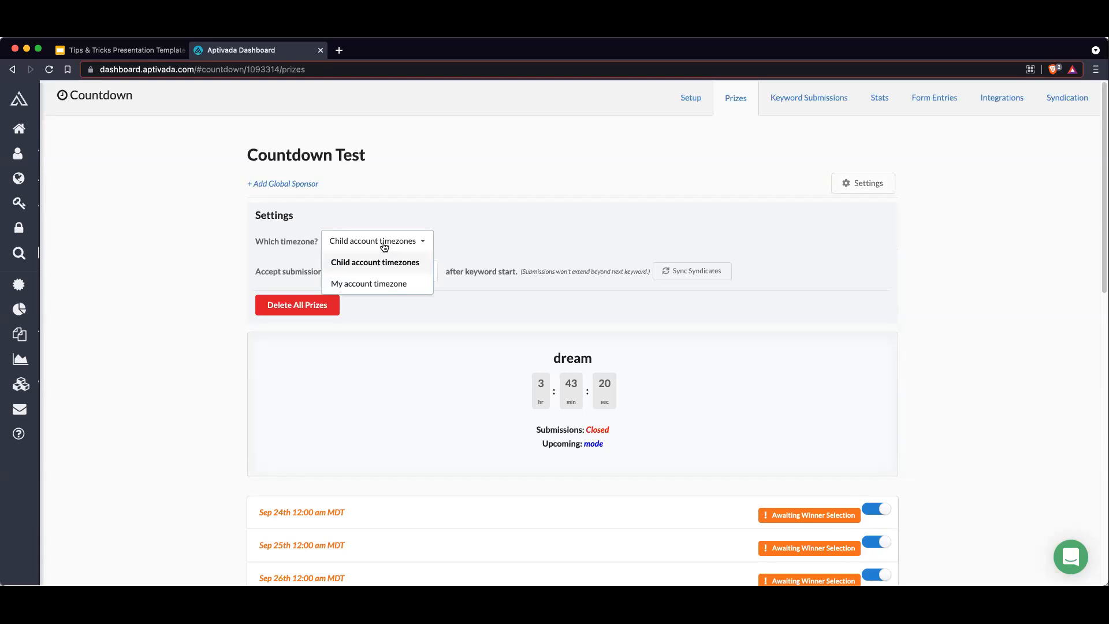
click(377, 288)
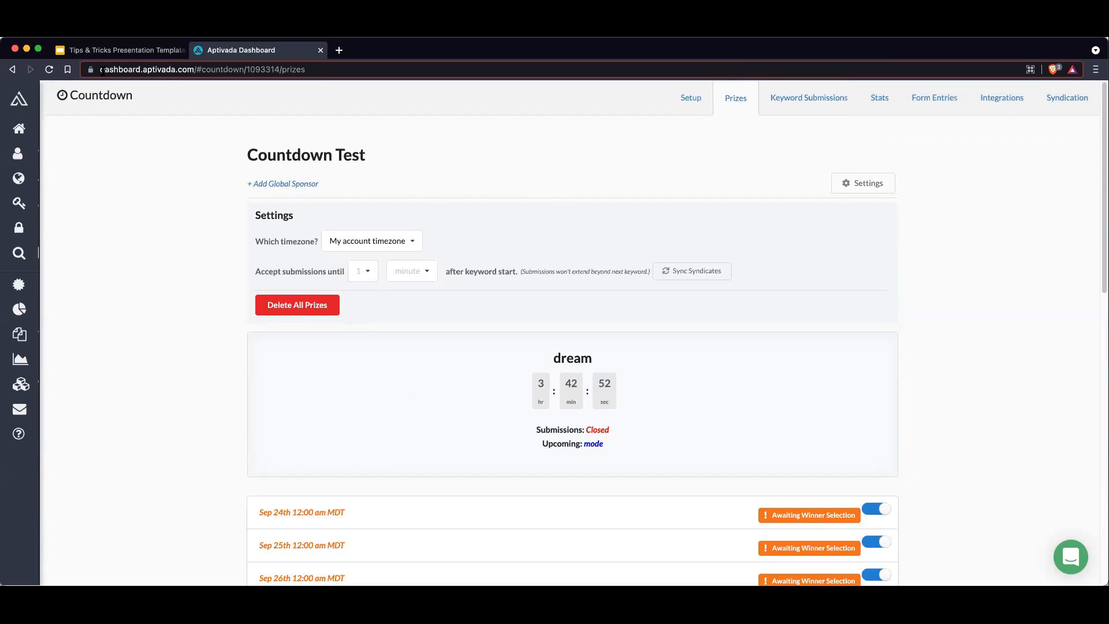
- Switch to the Tips & Tricks presentation in Google Slides and present it from the Questions? slide
click(107, 52)
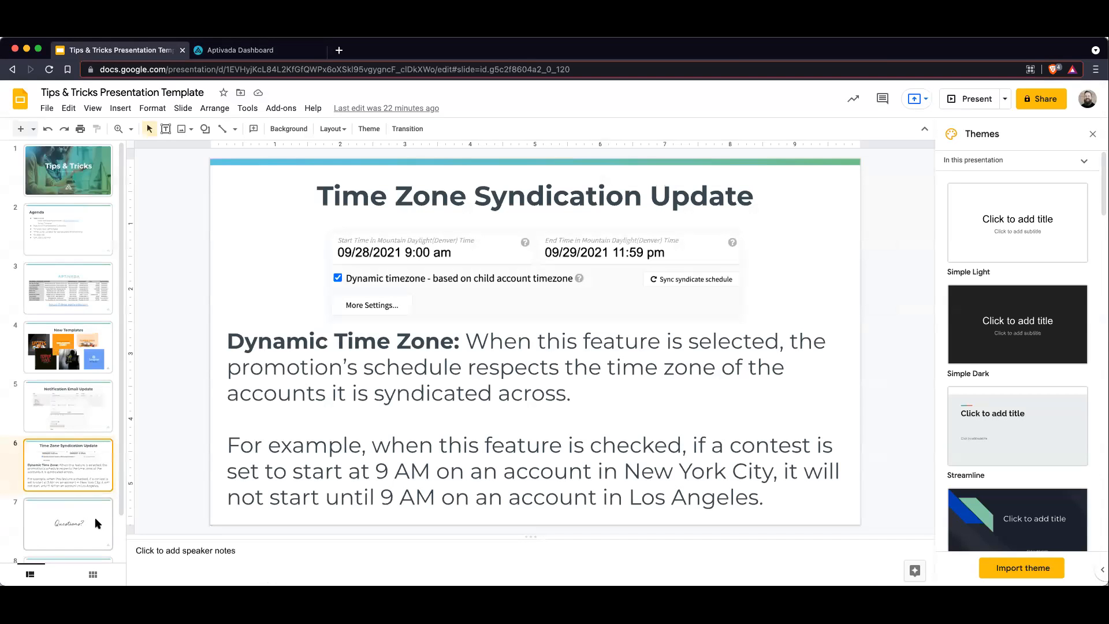
click(97, 521)
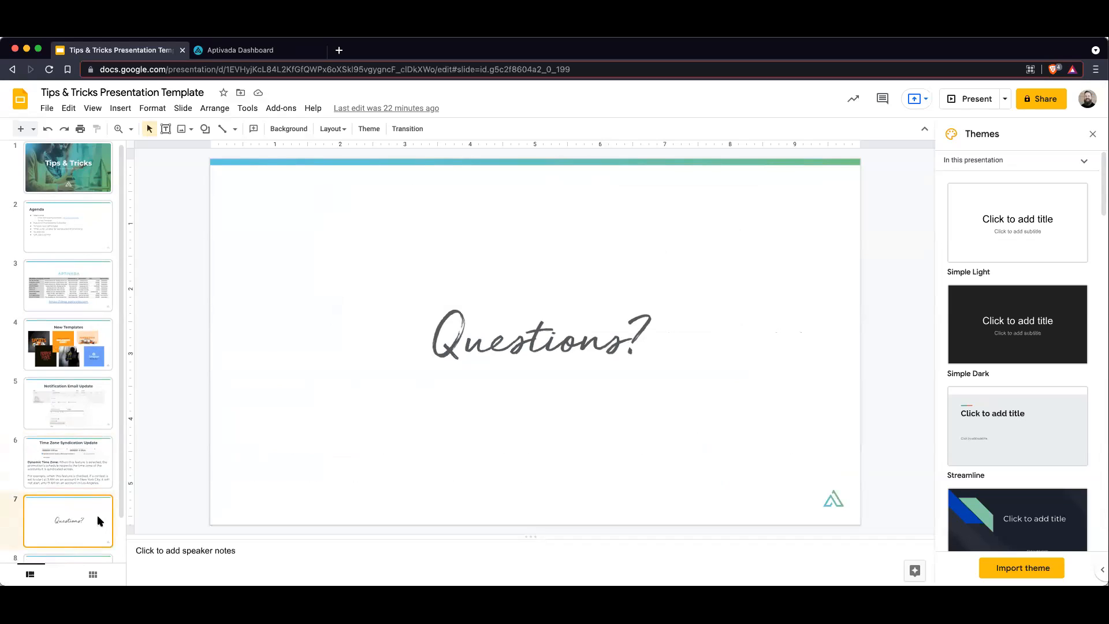
click(975, 100)
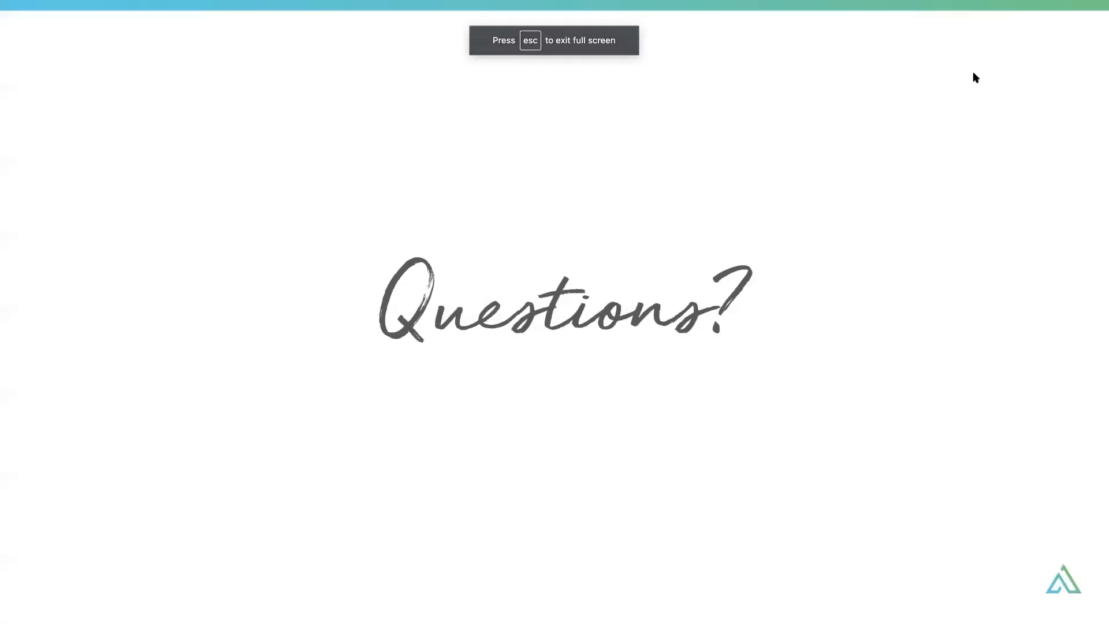